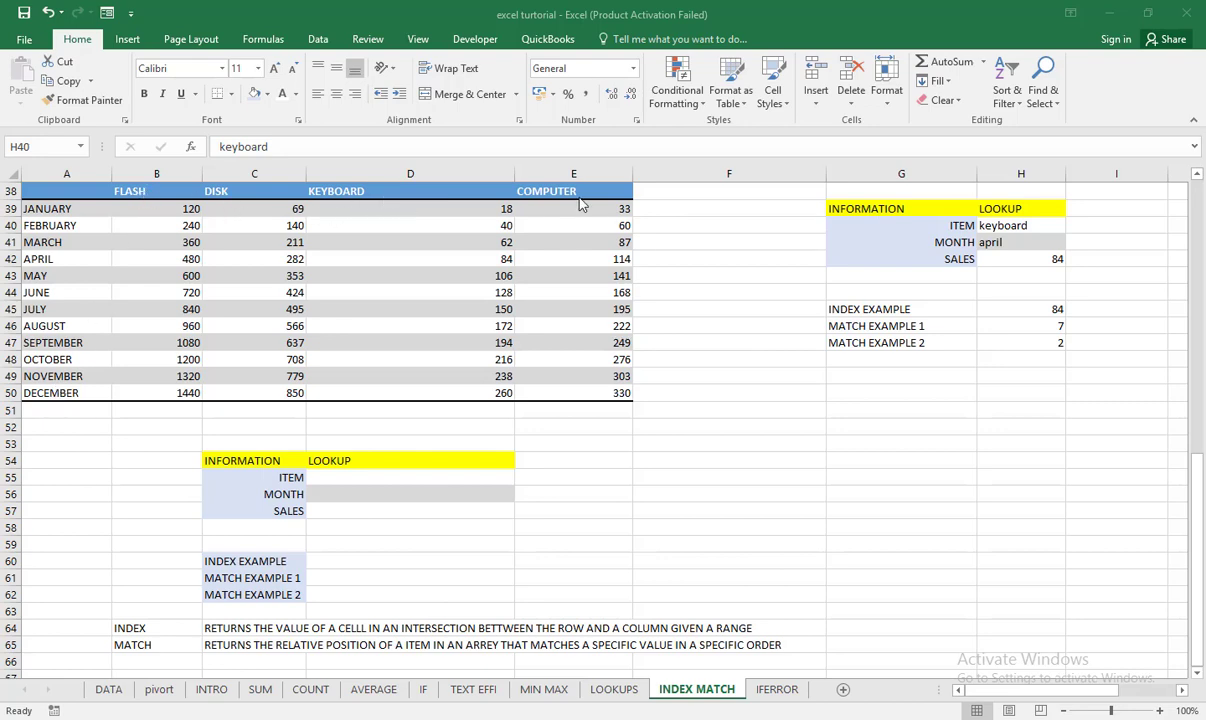
Step: Examine the monthly sales table in A38:E50, covering FLASH, DISK, KEYBOARD and COMPUTER
{"action": "left_click", "coordinate": [160, 206]}
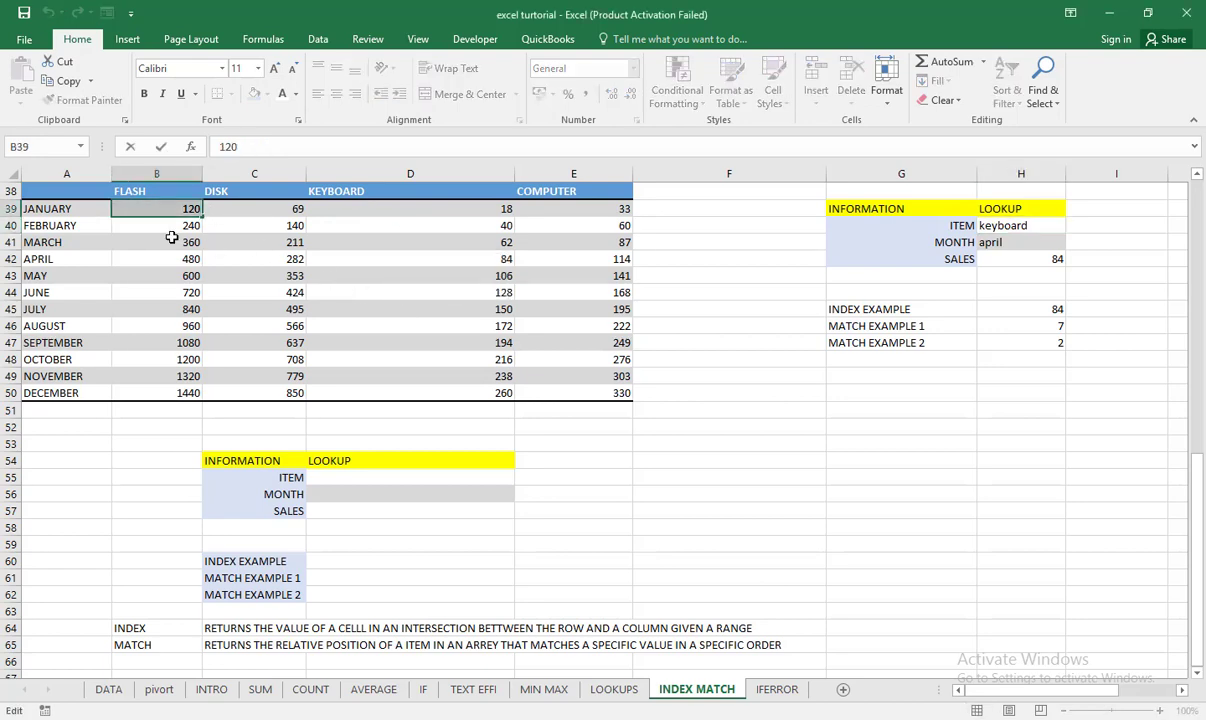
{"action": "left_click", "coordinate": [172, 237]}
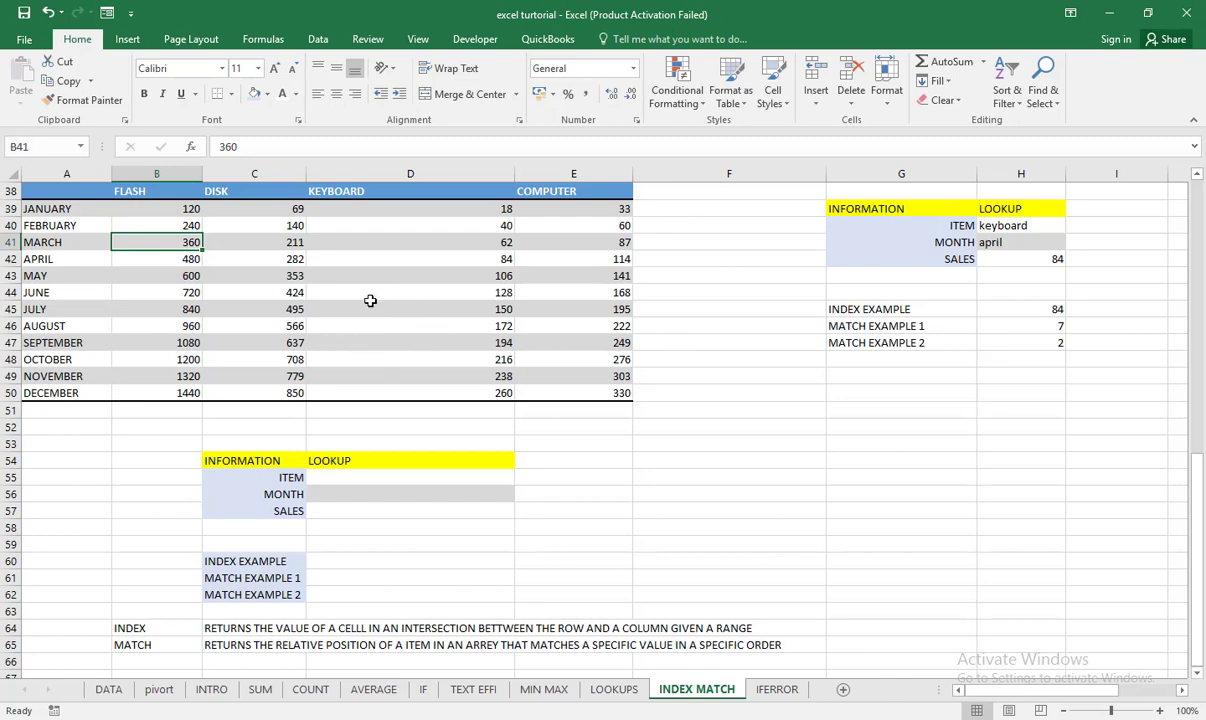
{"action": "left_click", "coordinate": [45, 291]}
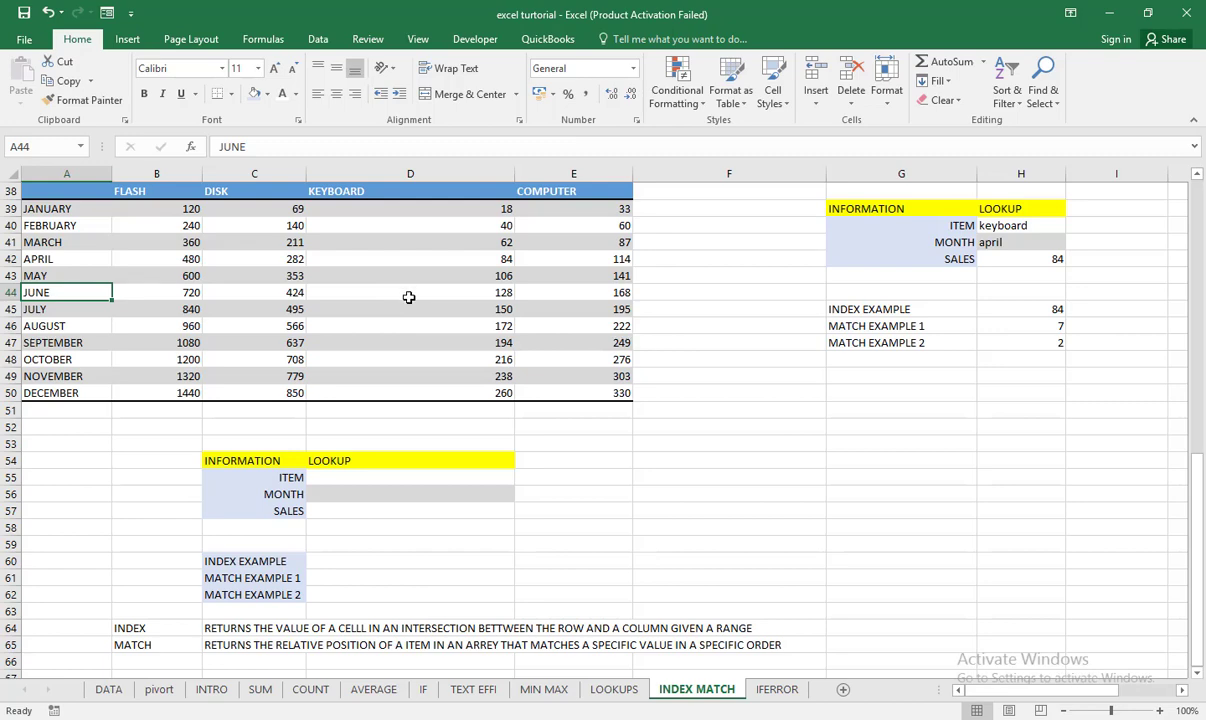
{"action": "left_click_drag", "start_coordinate": [588, 395], "coordinate": [68, 216]}
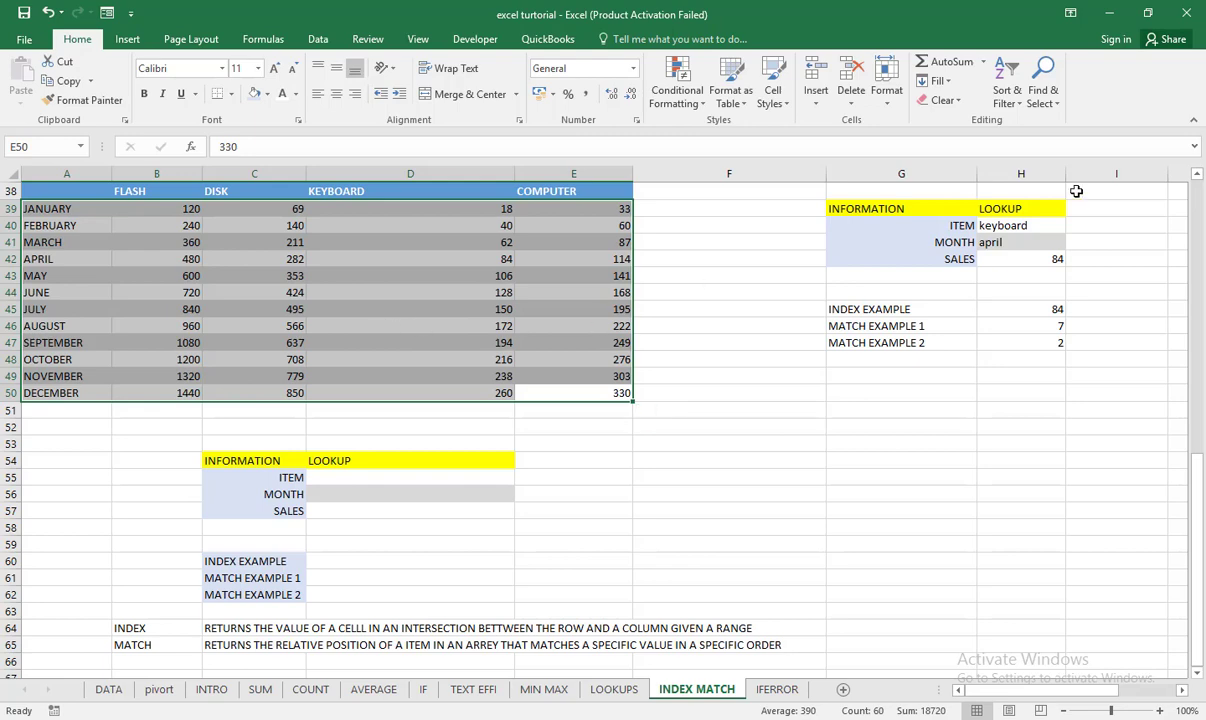
Step: Set the lookup ITEM in H40 to COMPUTER and check the sales result against the table's April computer value
{"action": "left_click", "coordinate": [1020, 228]}
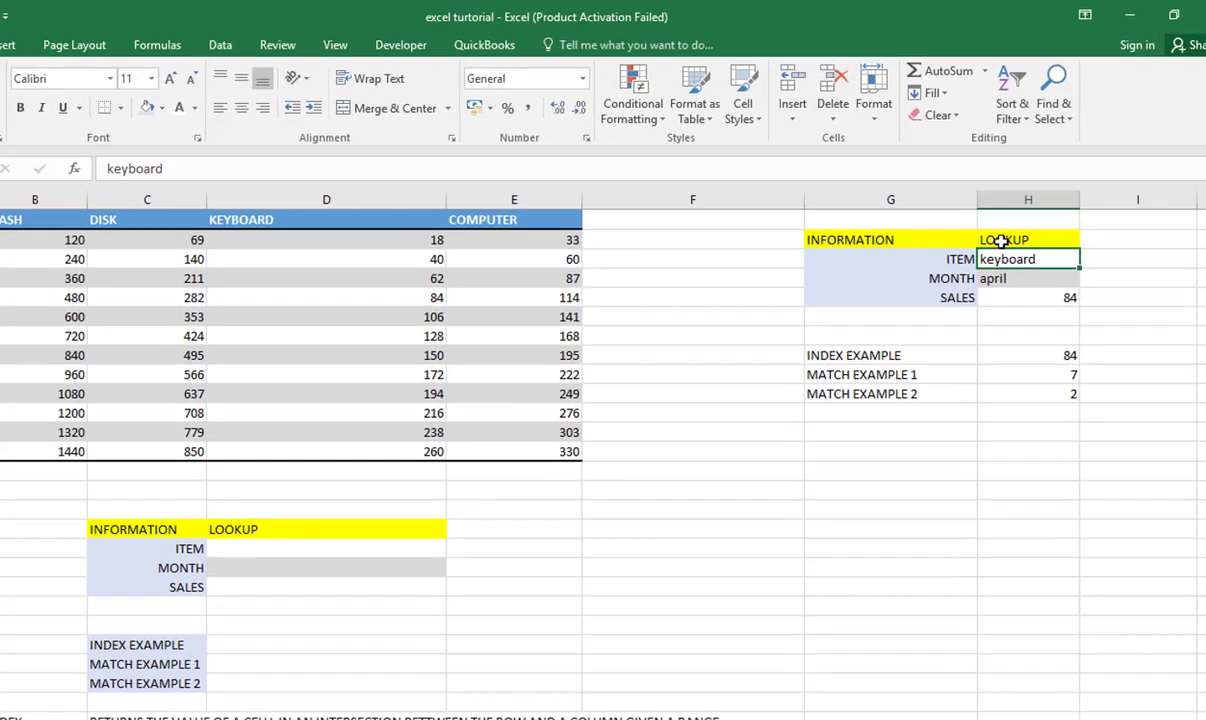
{"action": "type", "text": "COMPUTER"}
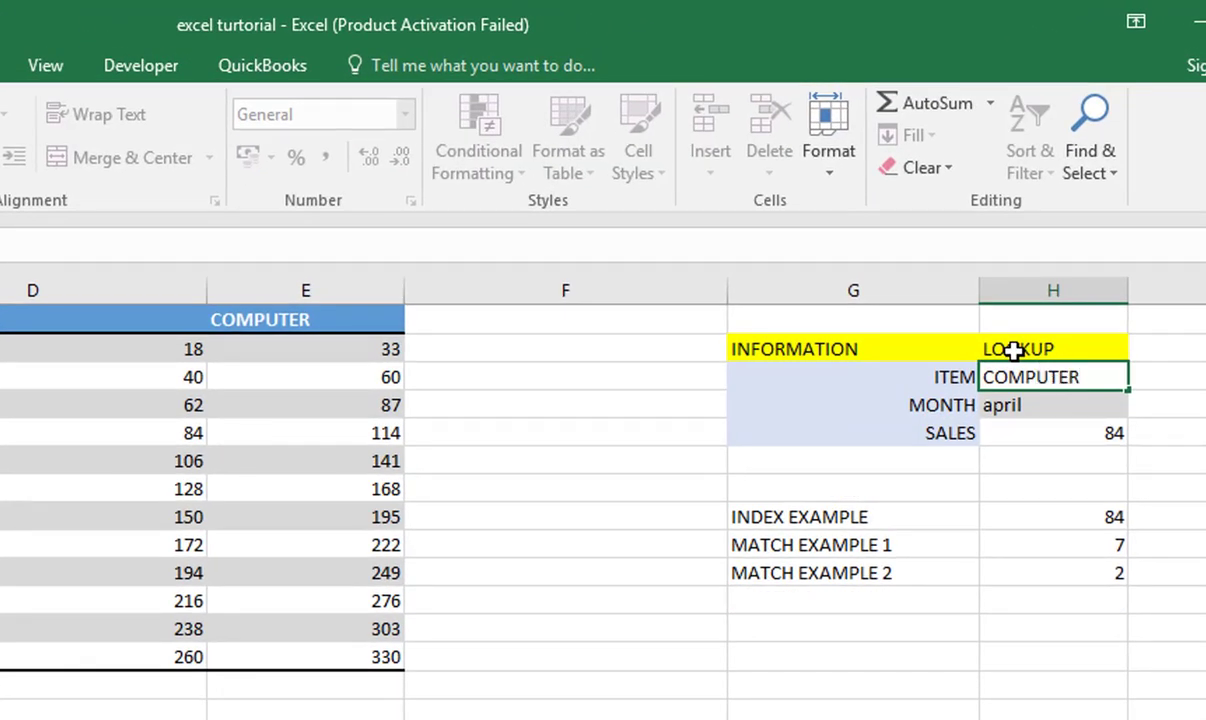
{"action": "key", "text": "Return"}
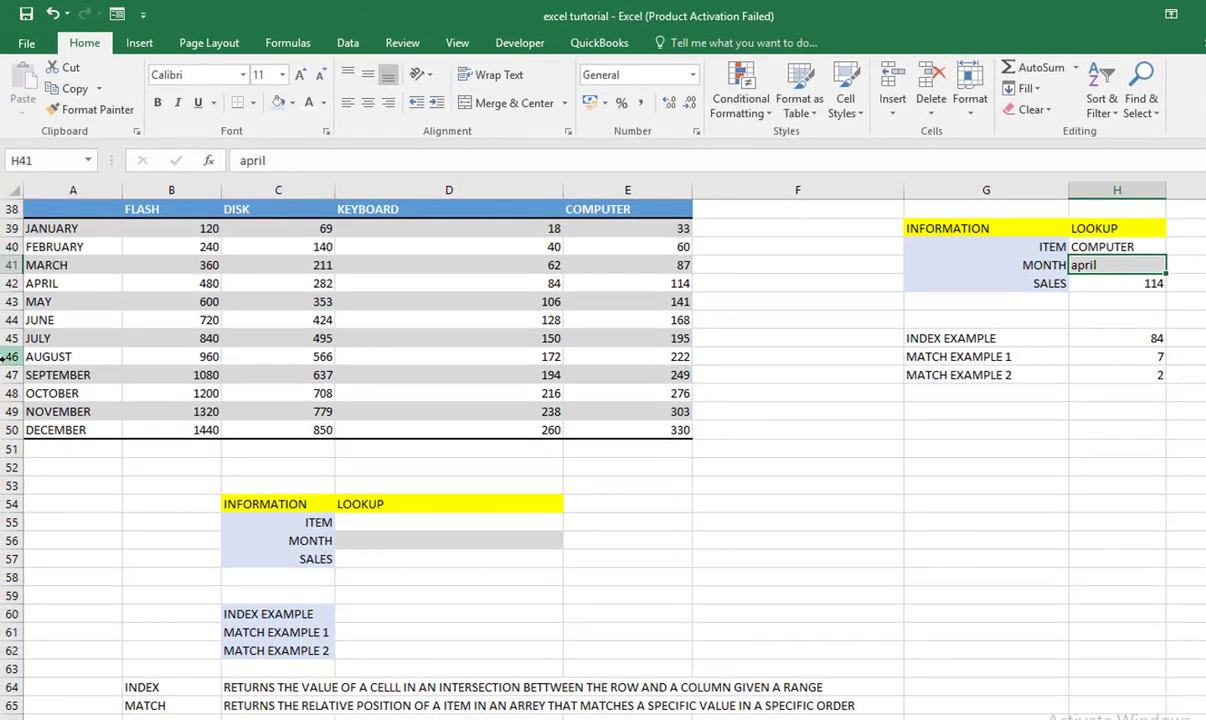
{"action": "left_click", "coordinate": [35, 283]}
{"action": "left_click", "coordinate": [648, 283]}
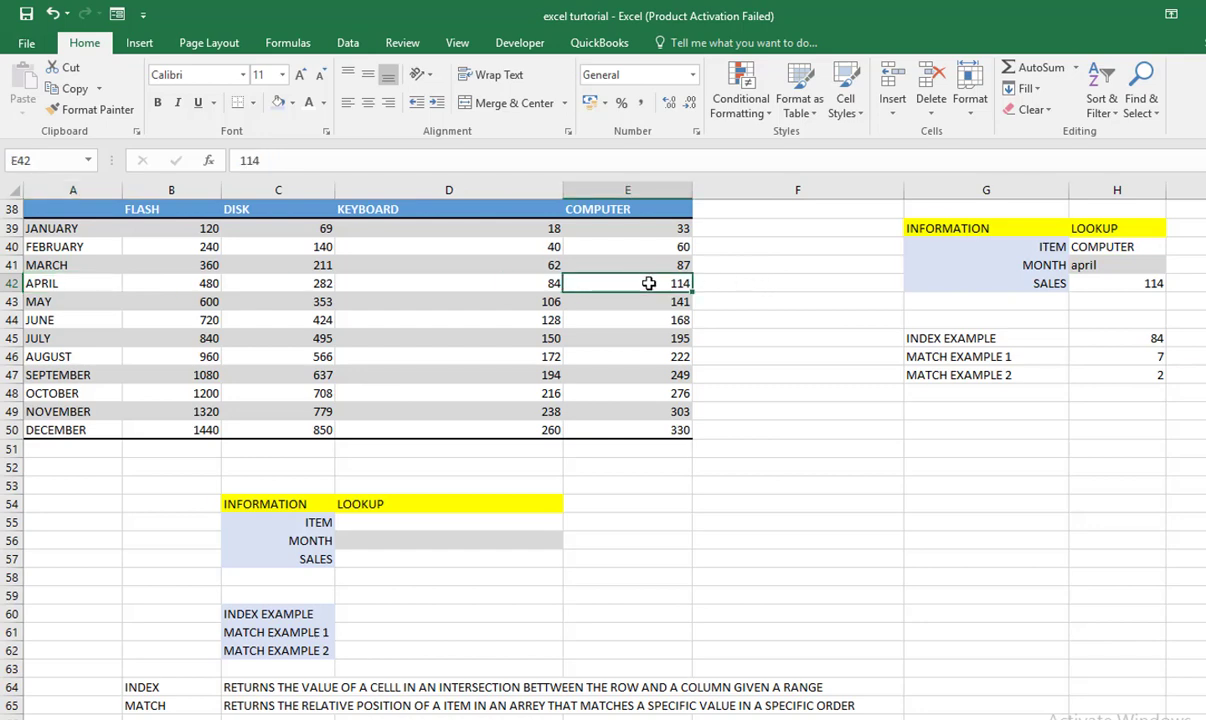
Step: Set the lookup MONTH in H41 to JUNE
{"action": "left_click", "coordinate": [1095, 265]}
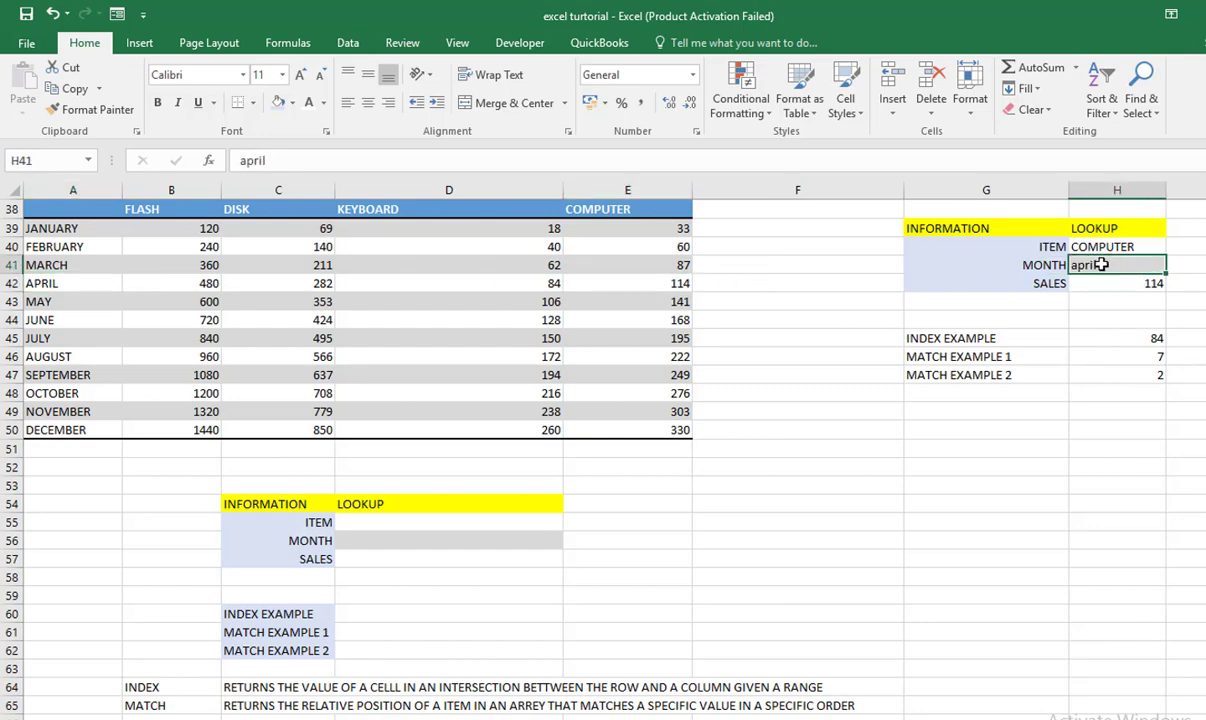
{"action": "type", "text": "JUNE"}
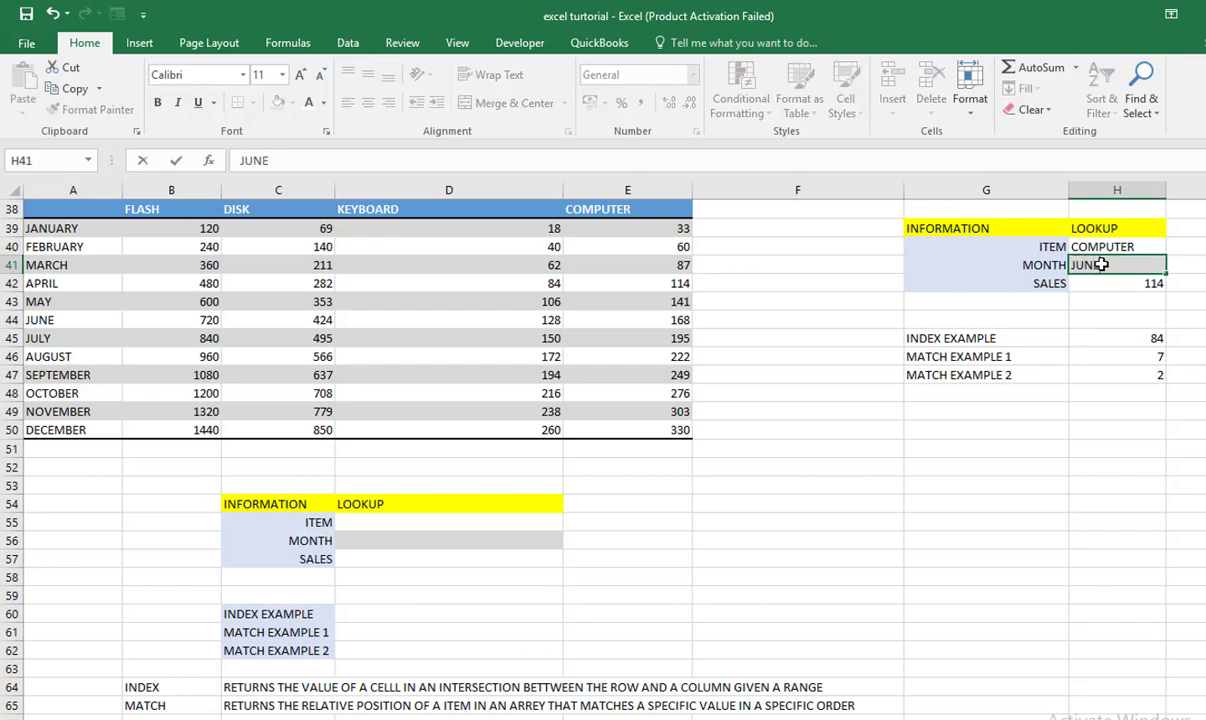
{"action": "key", "text": "Return"}
{"action": "key", "text": "Return"}
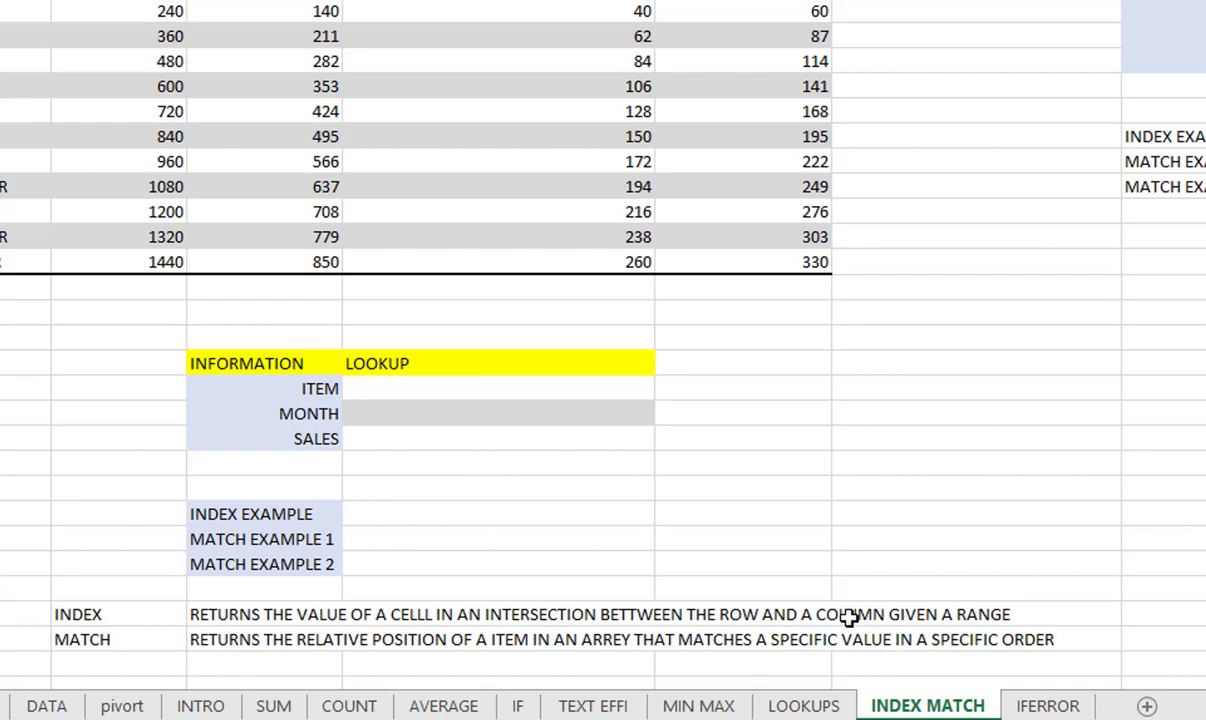
Step: Enter the formula =INDEX(A39:E50;7;4) in D60 for INDEX EXAMPLE
{"action": "left_click", "coordinate": [405, 514]}
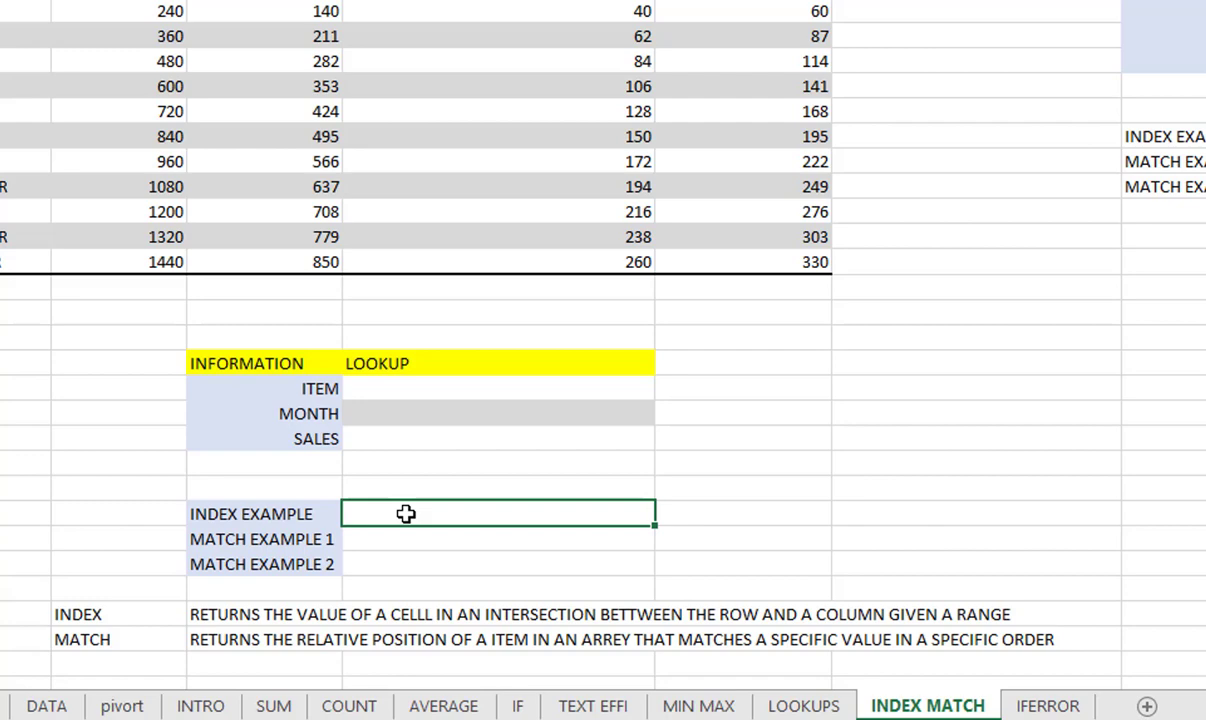
{"action": "type", "text": "=i"}
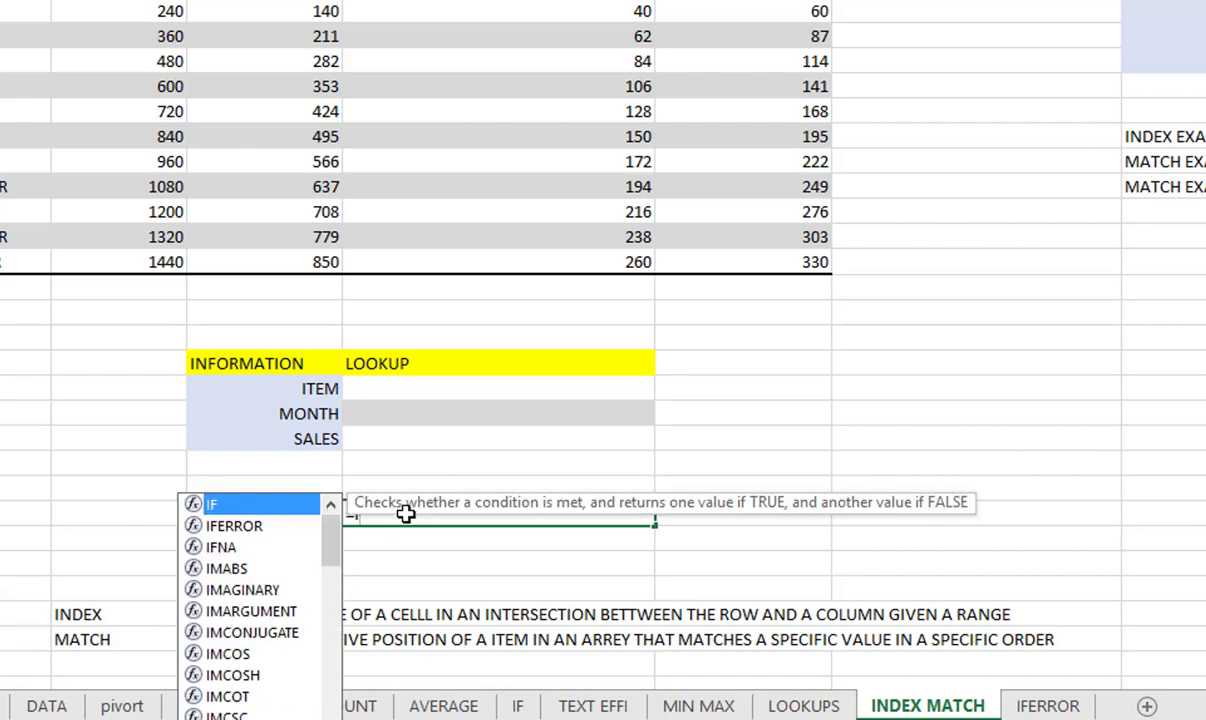
{"action": "type", "text": "NDE"}
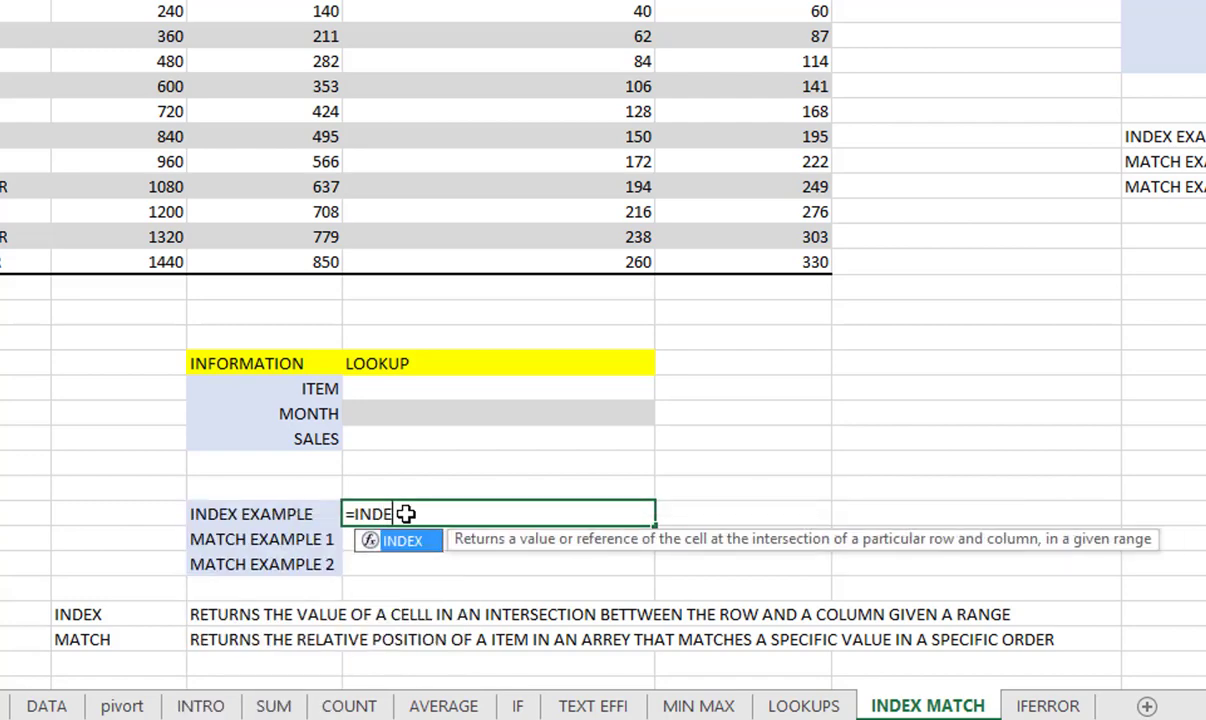
{"action": "type", "text": "X("}
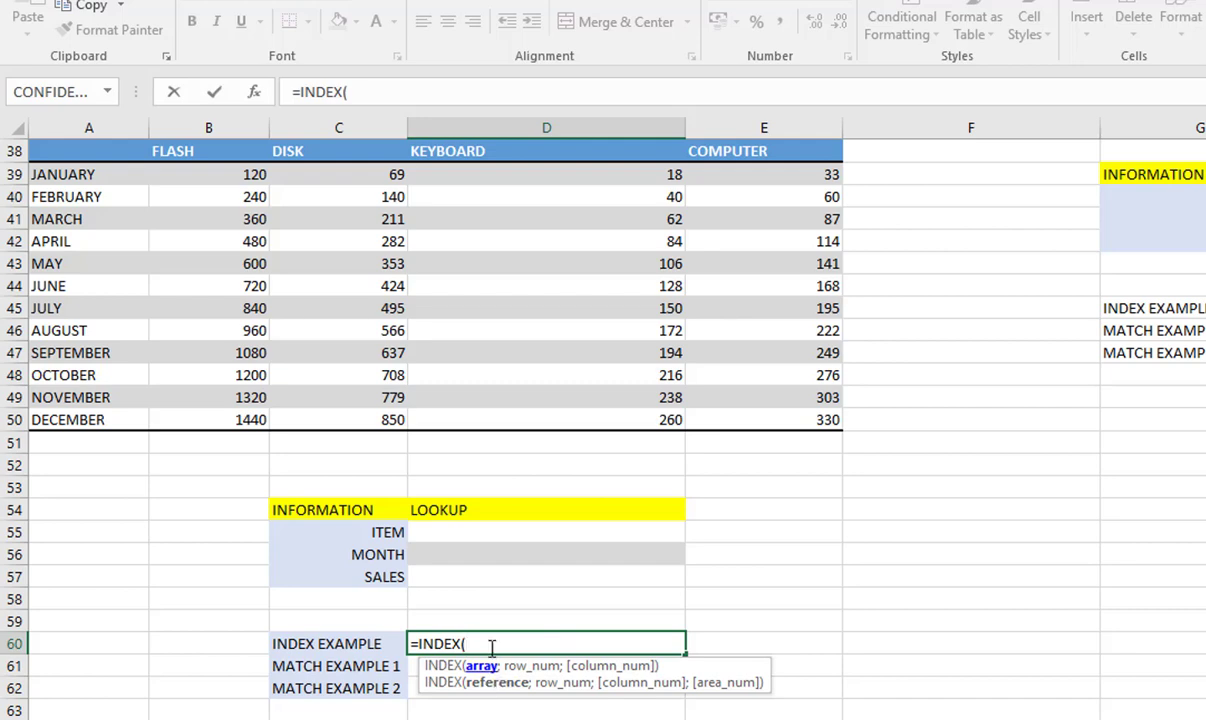
{"action": "left_click_drag", "start_coordinate": [75, 176], "coordinate": [744, 418]}
{"action": "type", "text": ";7"}
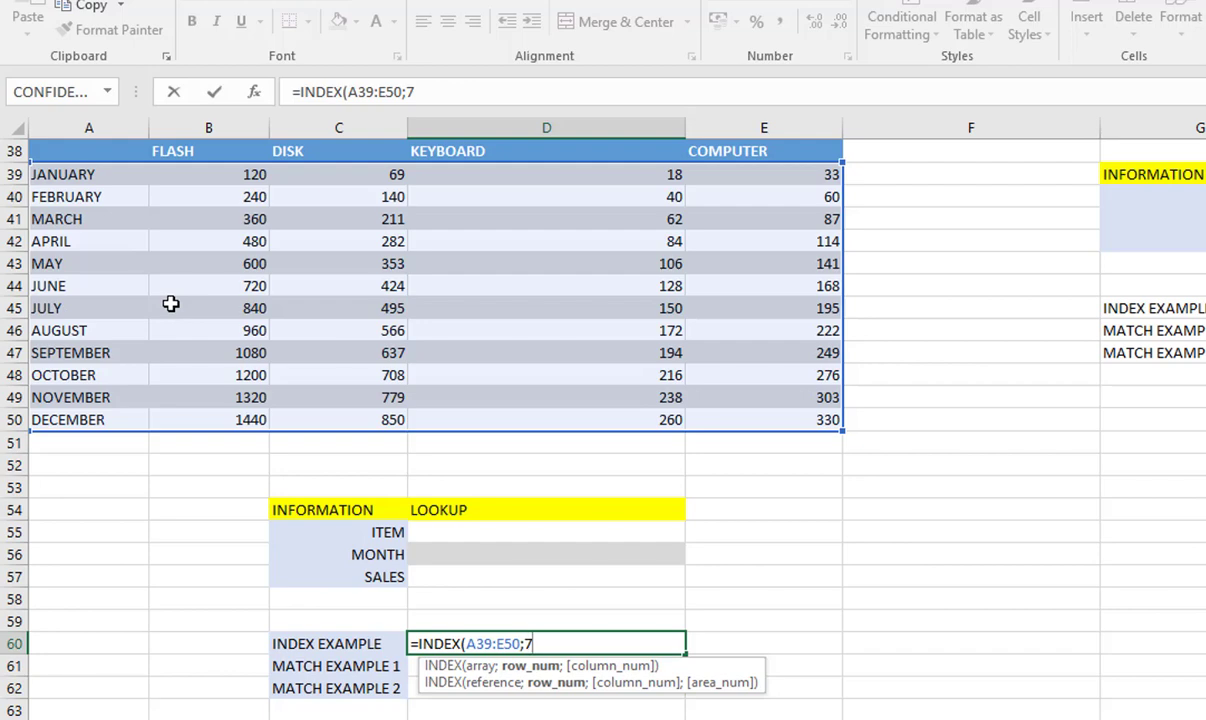
{"action": "type", "text": ";4"}
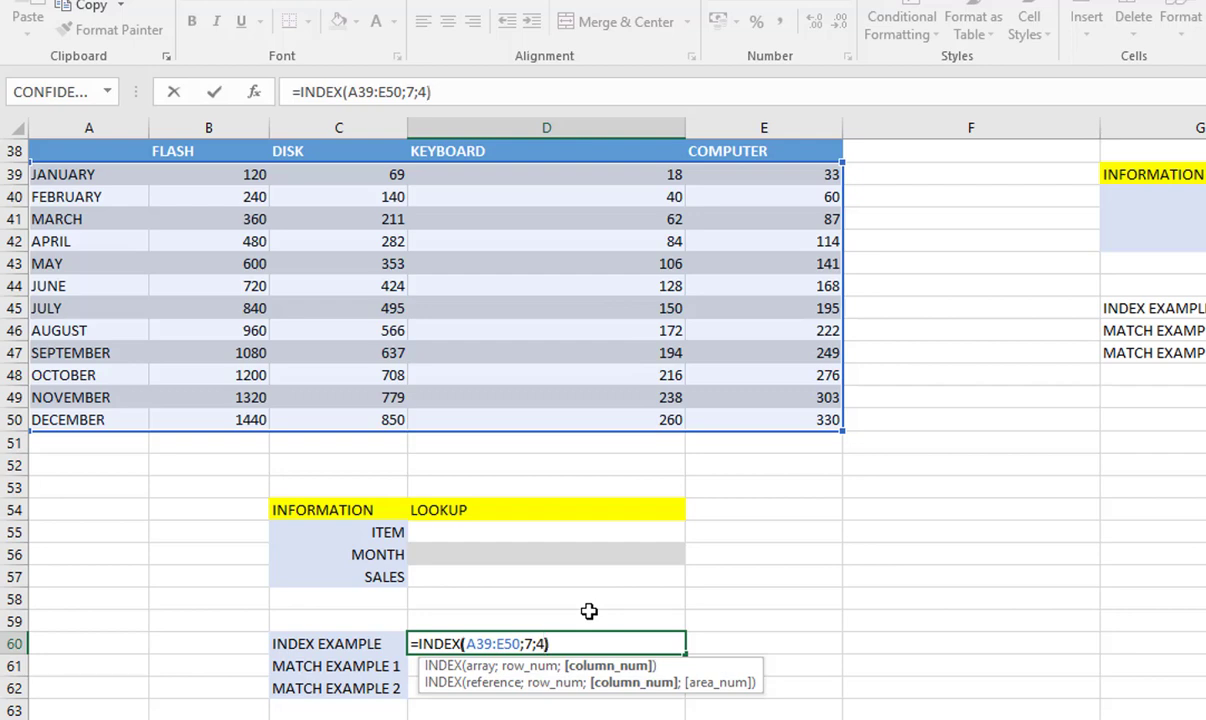
{"action": "key", "text": "Return"}
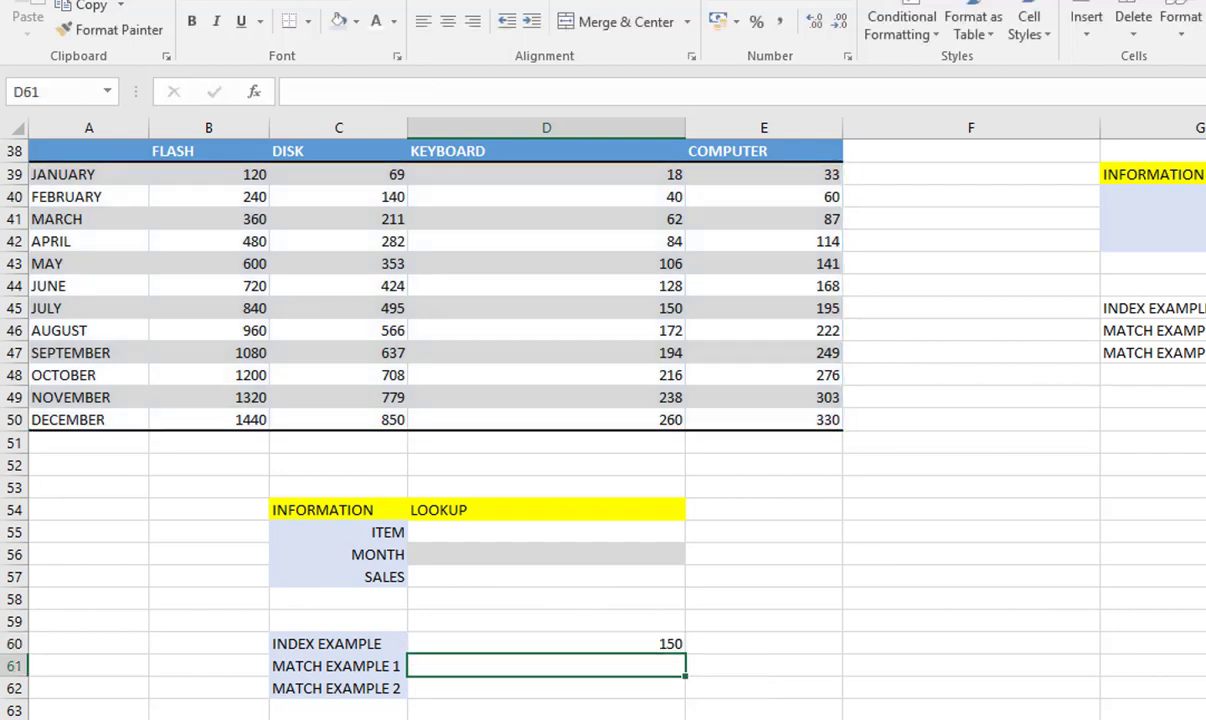
Step: Check the INDEX EXAMPLE result against the intersection of the JULY row and the KEYBOARD column
{"action": "left_click", "coordinate": [9, 308]}
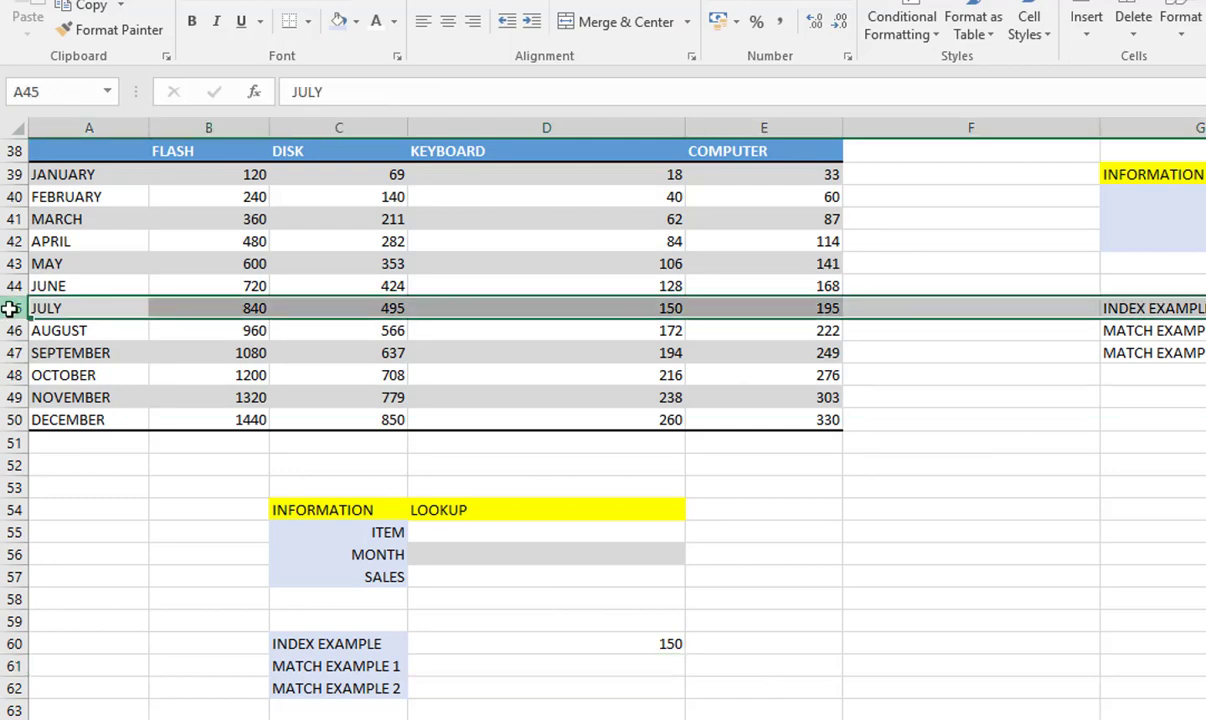
{"action": "left_click", "coordinate": [590, 123]}
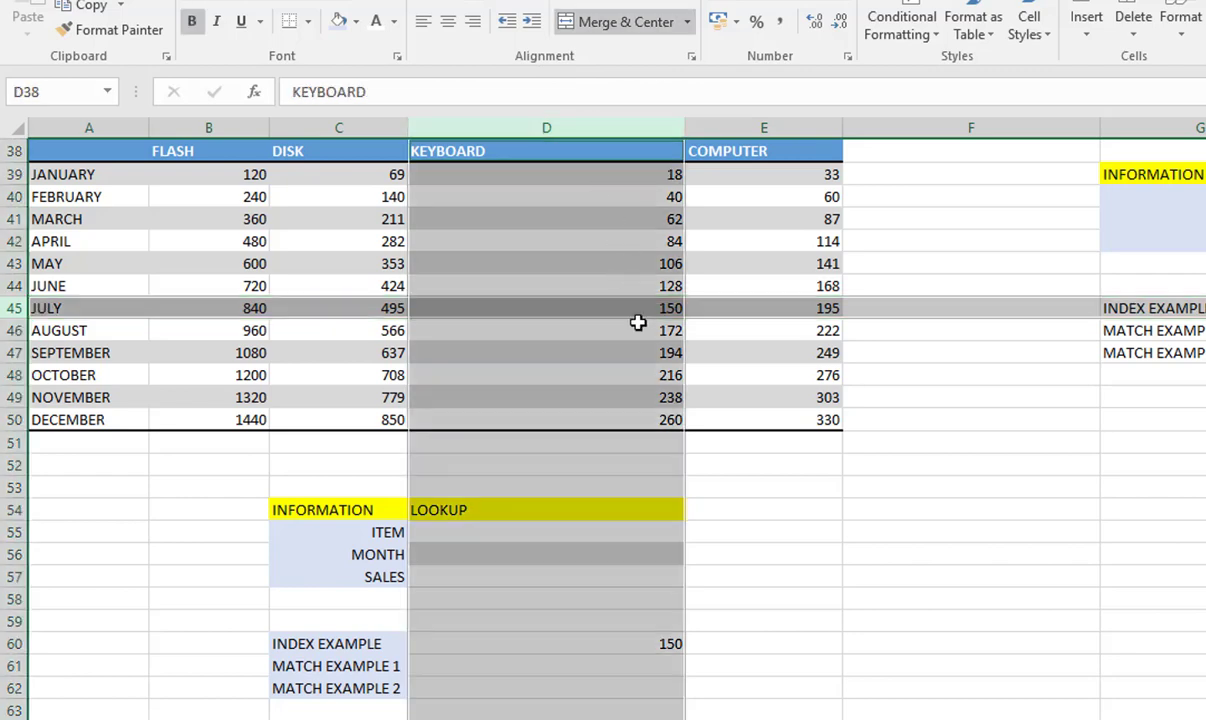
{"action": "left_click", "coordinate": [792, 640]}
{"action": "left_click", "coordinate": [650, 649]}
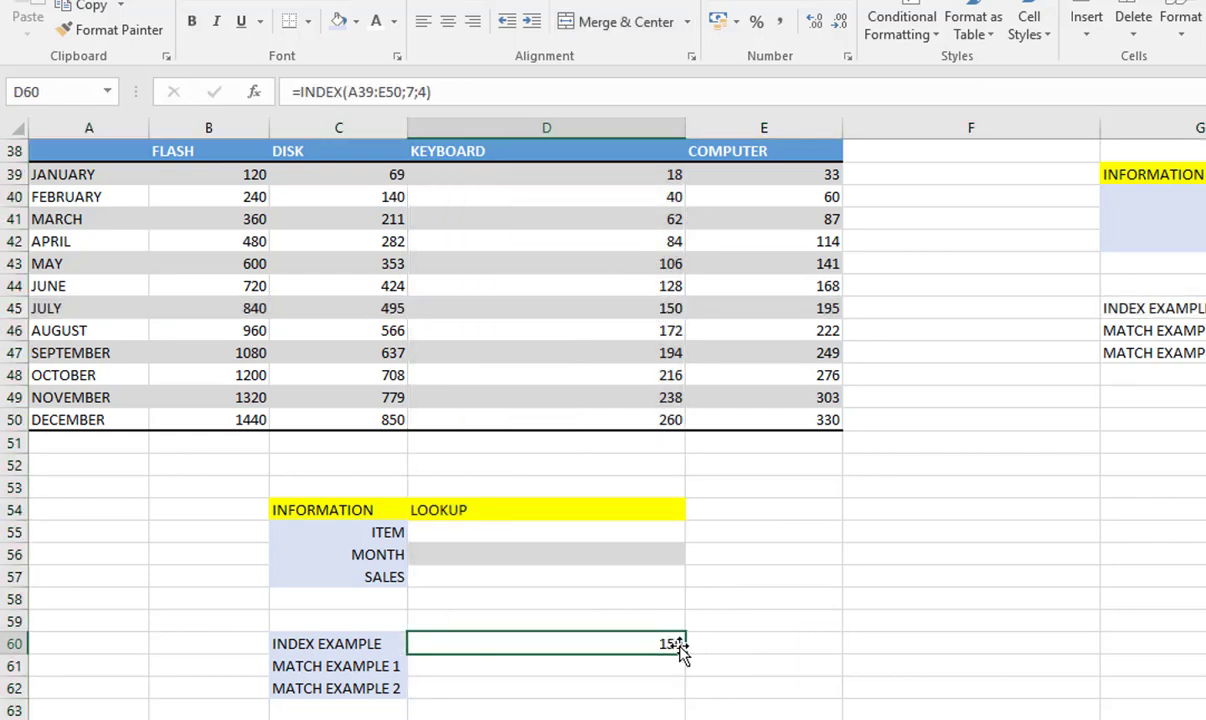
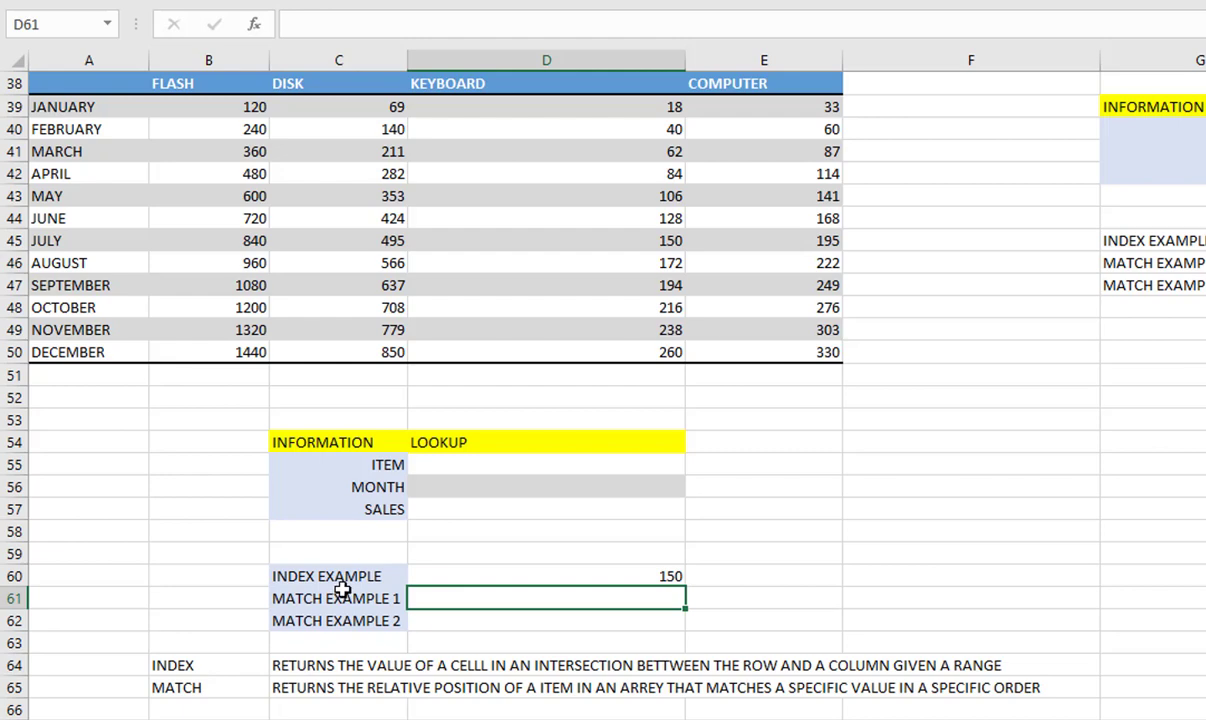
Step: Enter the formula =MATCH("JULY";A39:A50;0) in D61 for MATCH EXAMPLE 1, using an exact match
{"action": "type", "text": "=MAT"}
{"action": "key", "text": "Tab"}
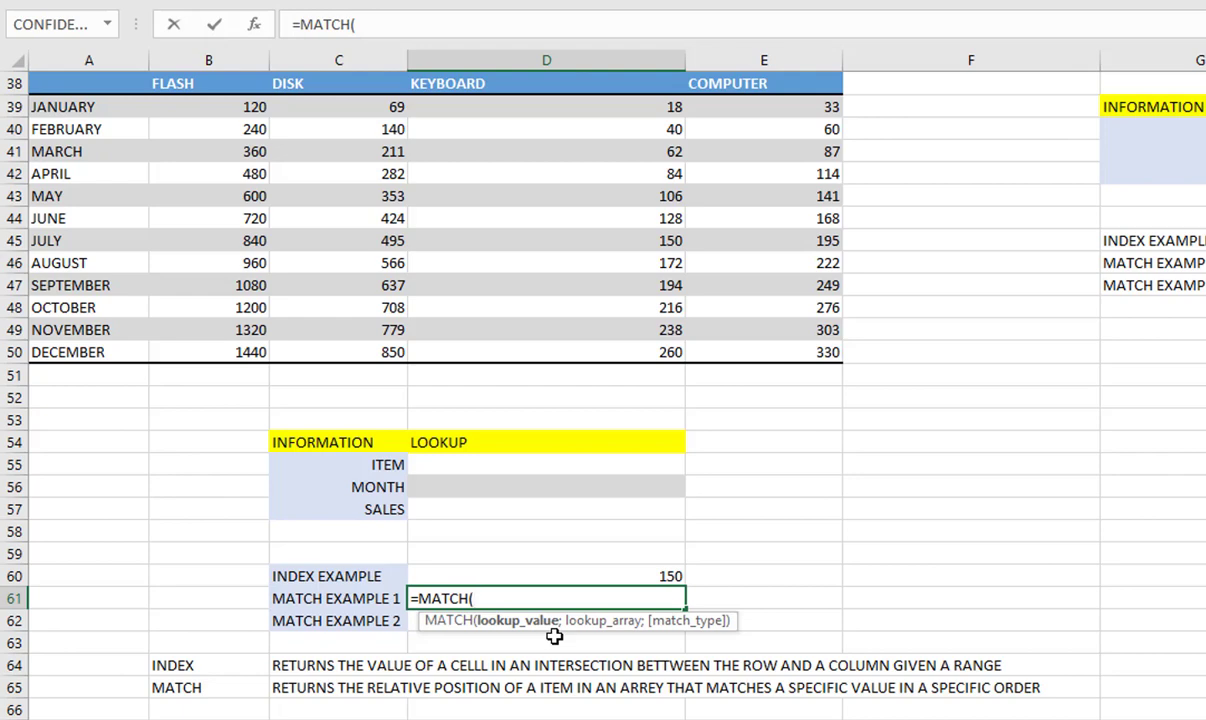
{"action": "type", "text": "\"JULY\";"}
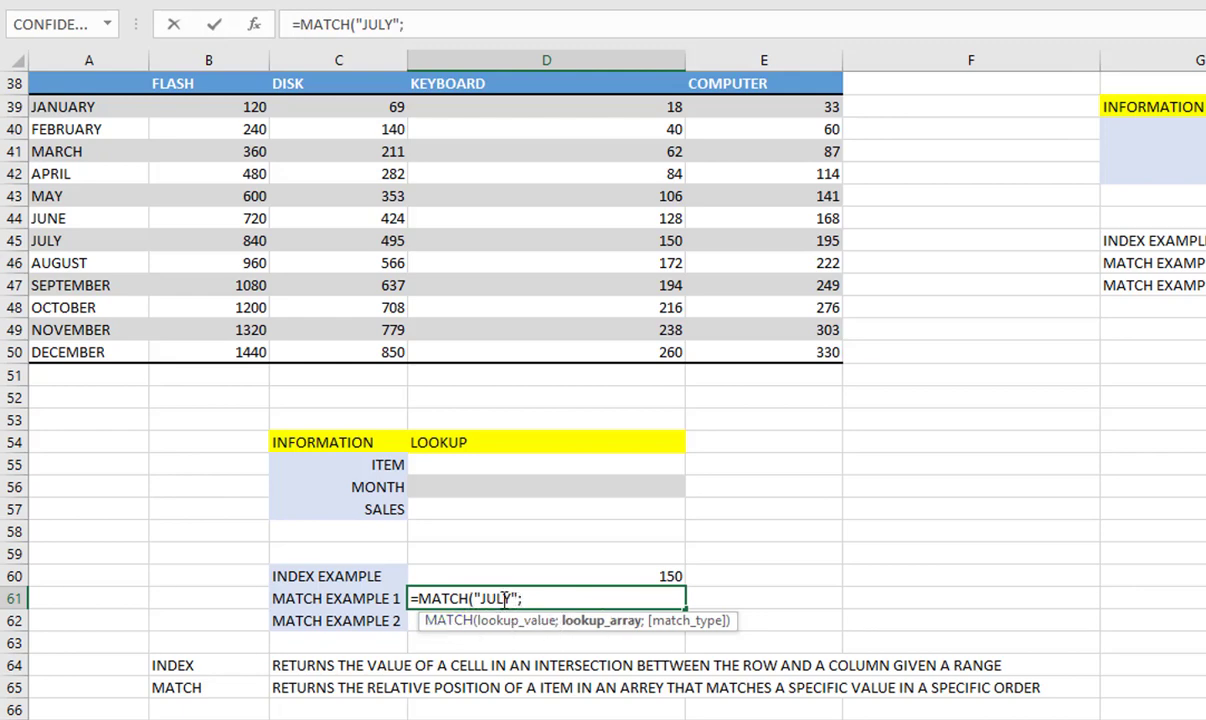
{"action": "left_click_drag", "start_coordinate": [85, 105], "coordinate": [92, 350]}
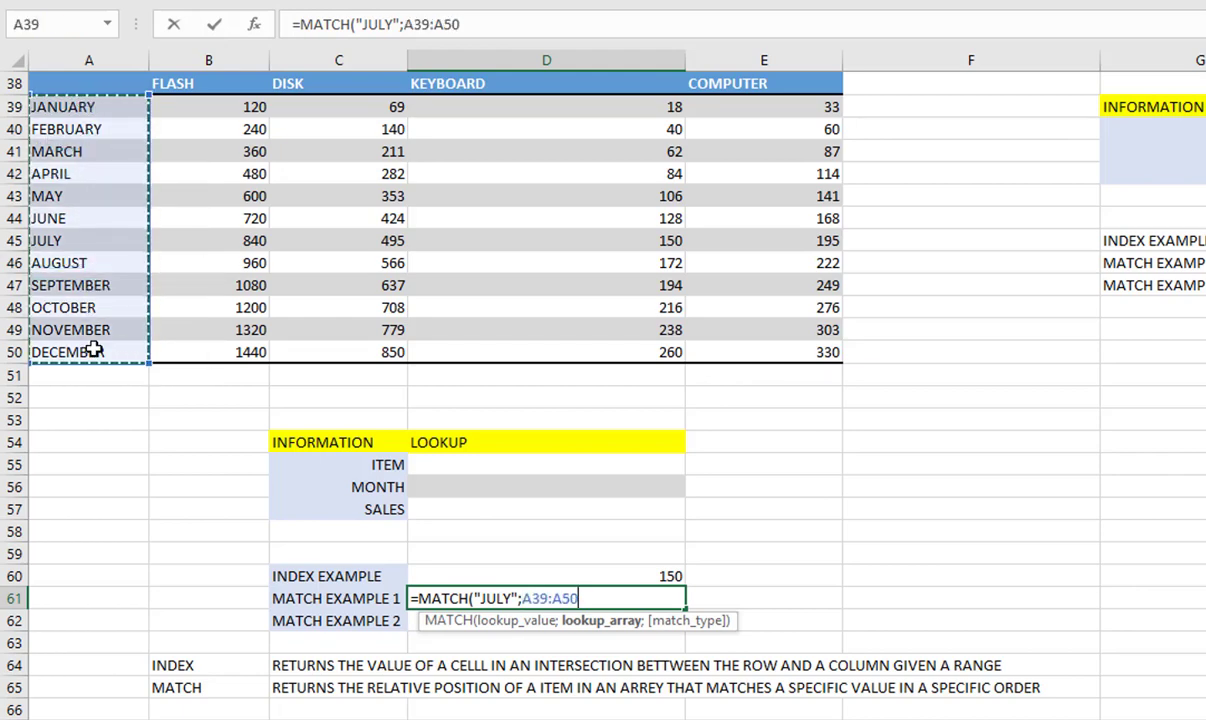
{"action": "type", "text": ";"}
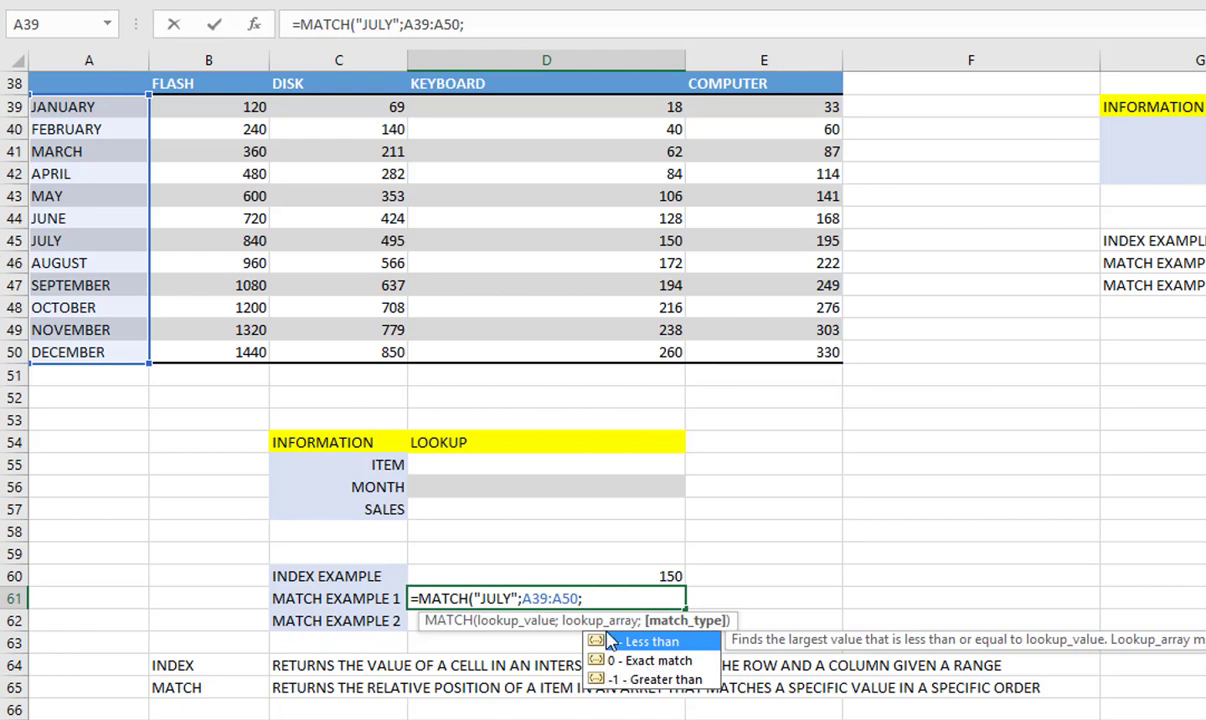
{"action": "type", "text": "0)"}
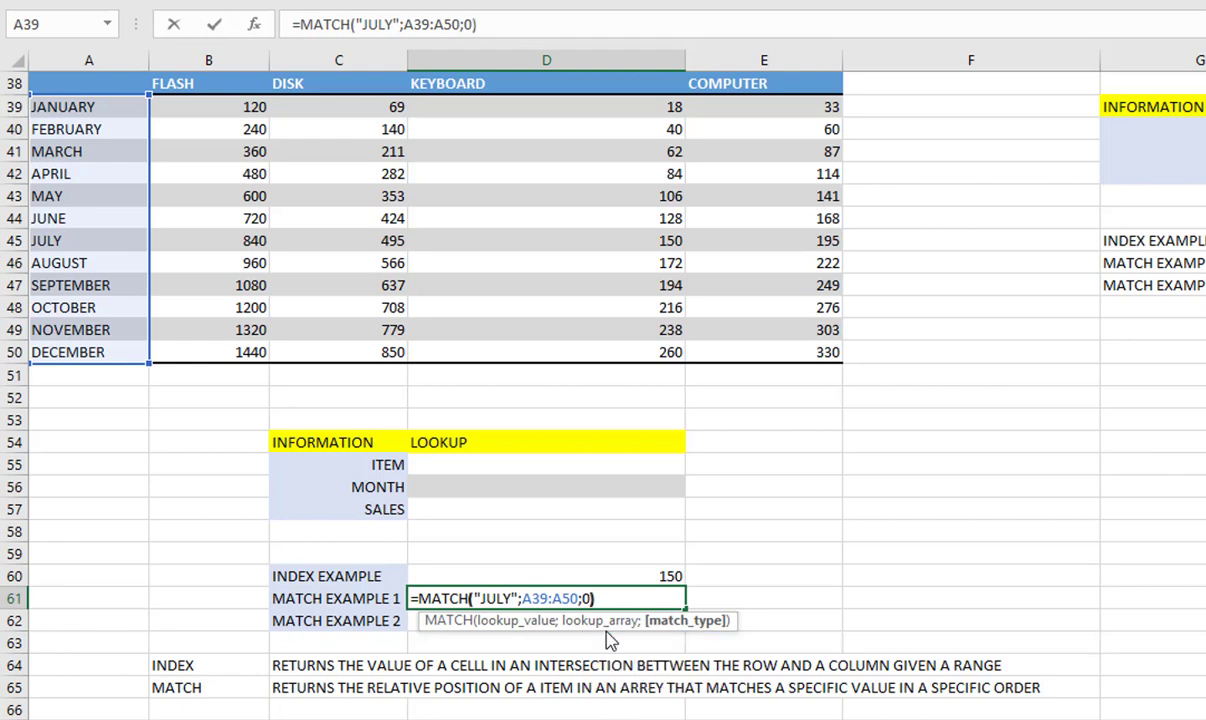
{"action": "key", "text": "Return"}
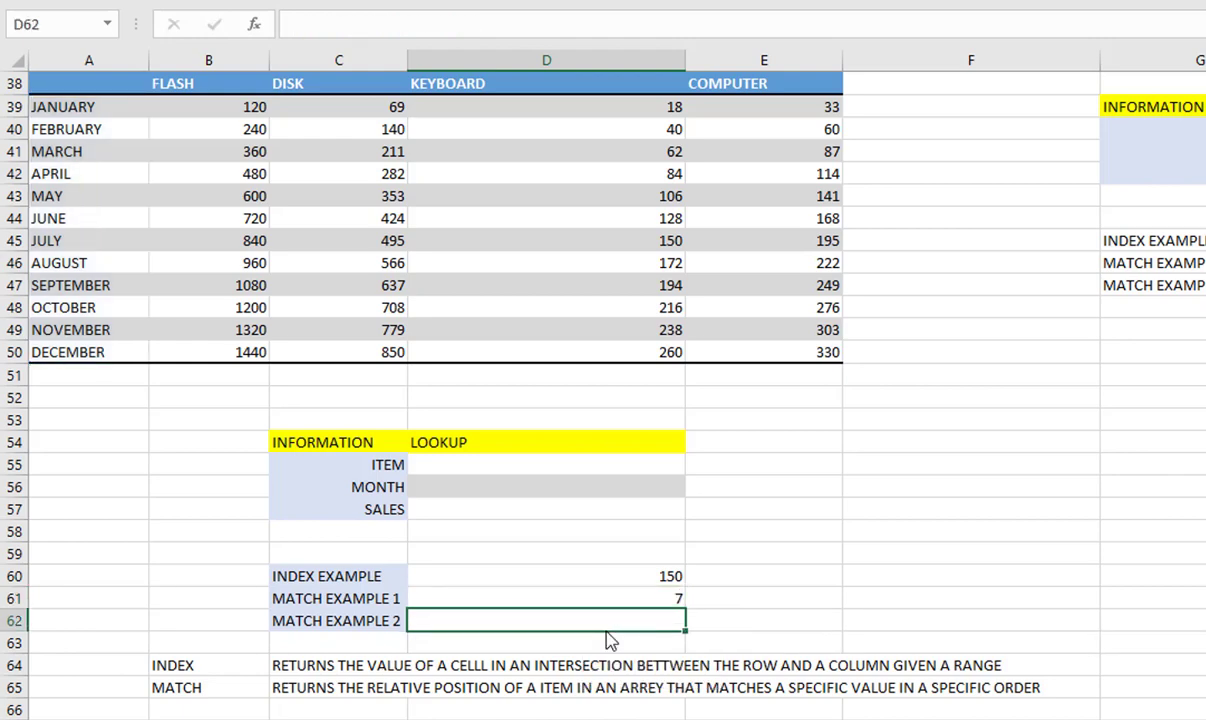
Step: Check the MATCH EXAMPLE 1 result against JULY's position in the month list A39:A50
{"action": "left_click", "coordinate": [622, 598]}
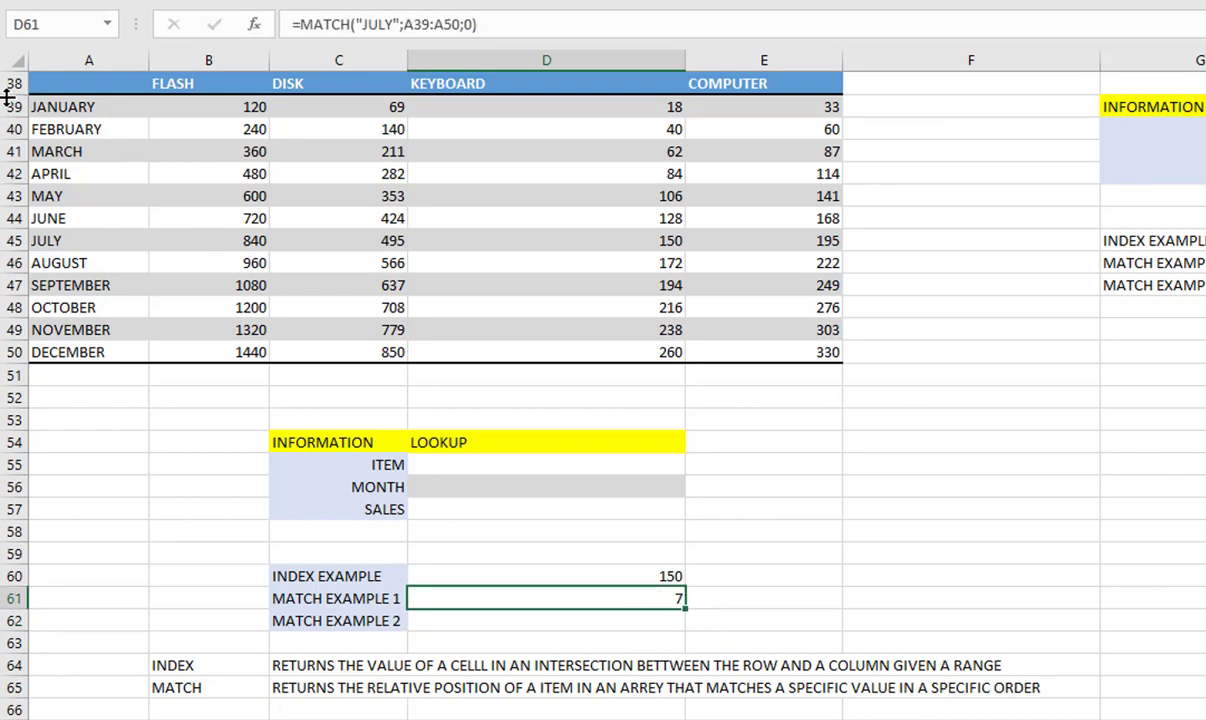
{"action": "left_click_drag", "start_coordinate": [60, 106], "coordinate": [94, 352]}
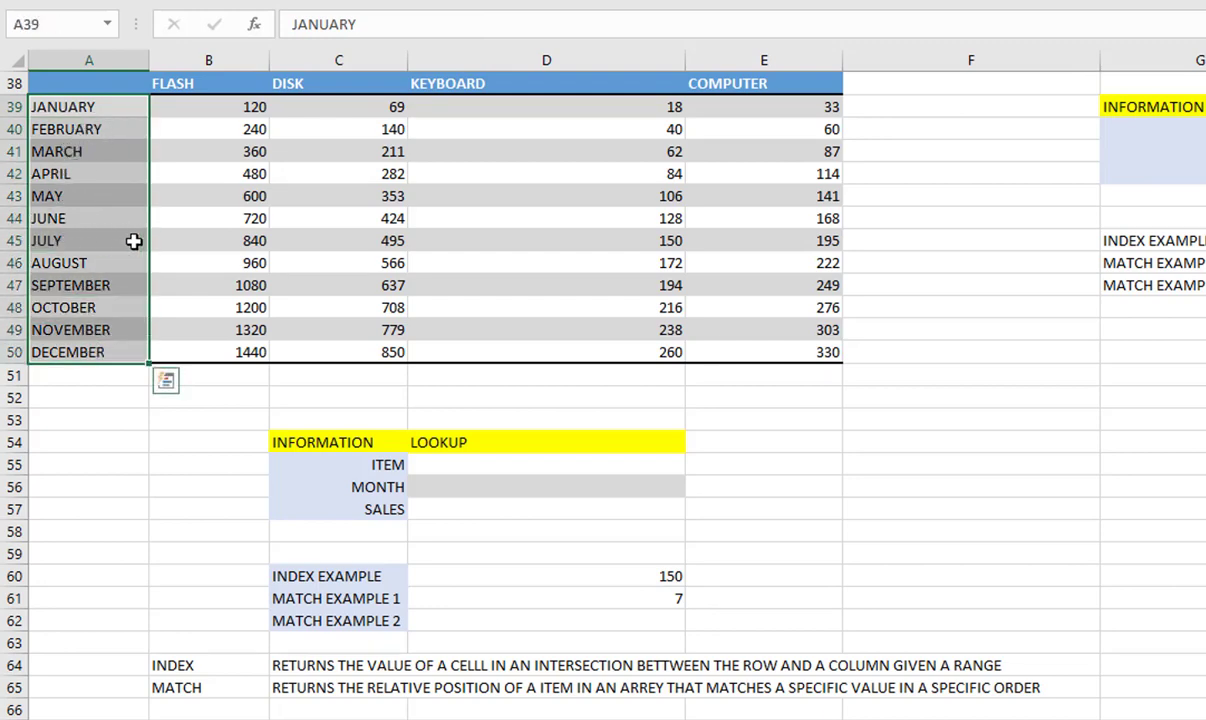
{"action": "left_click", "coordinate": [92, 242]}
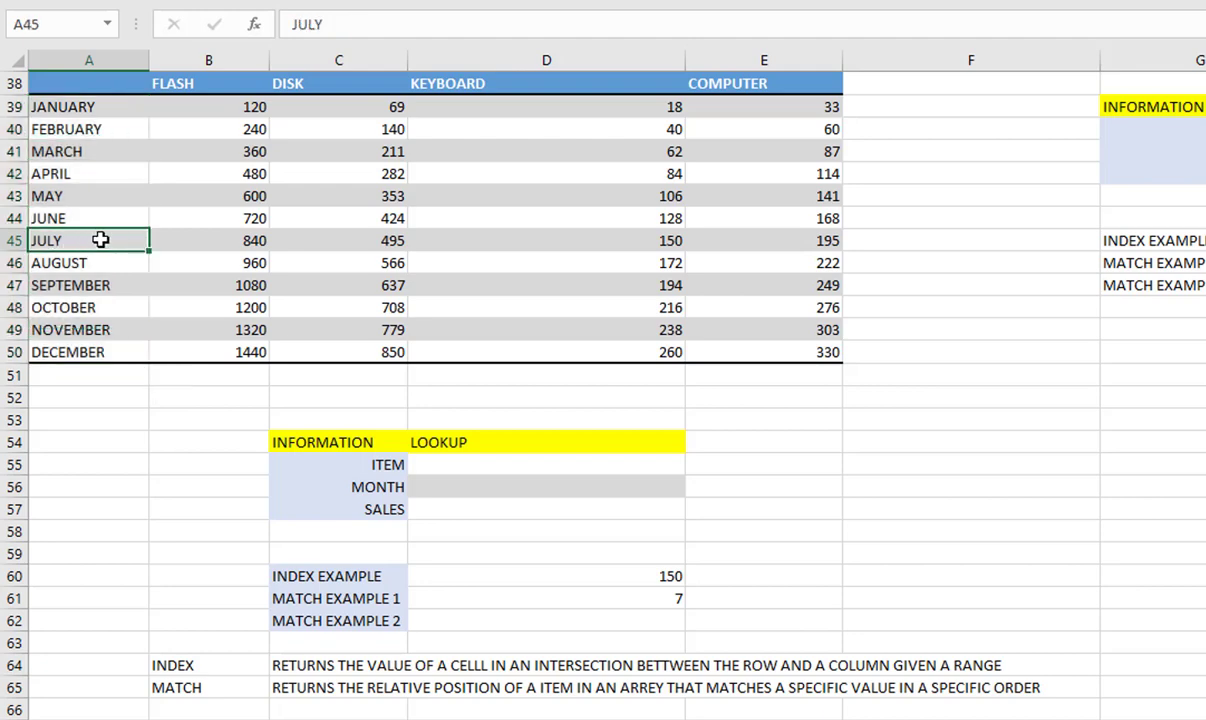
{"action": "left_click_drag", "start_coordinate": [86, 105], "coordinate": [123, 352]}
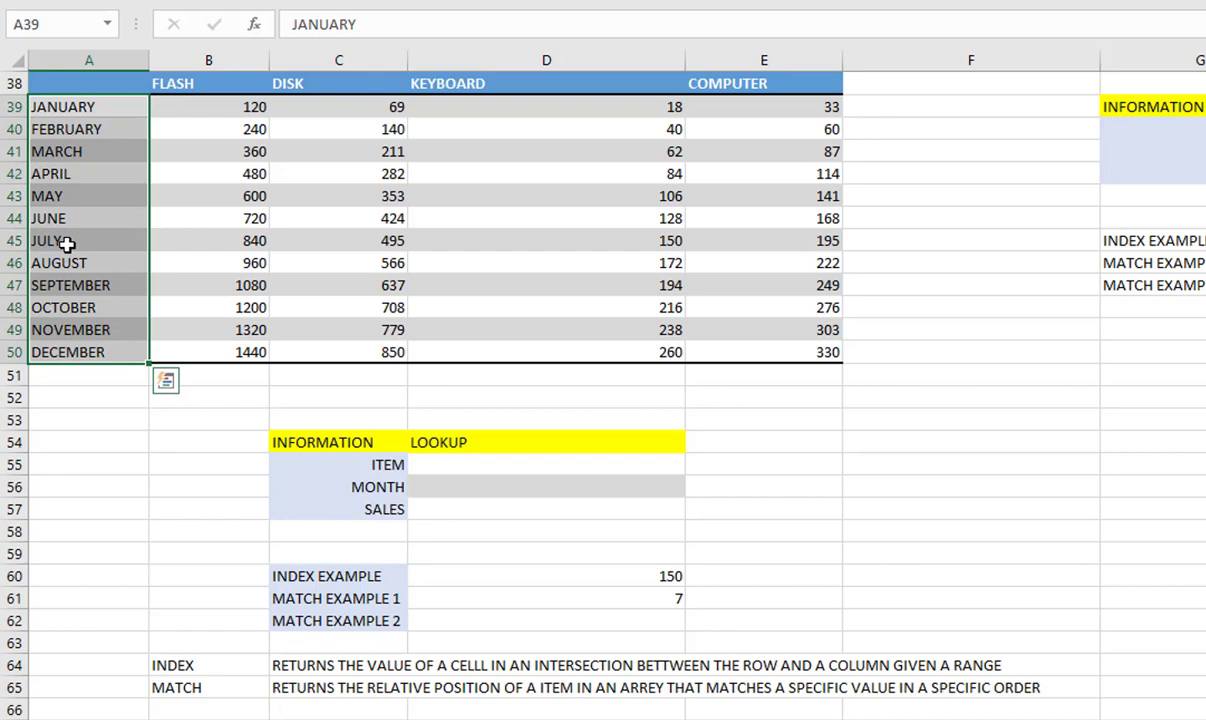
Step: Enter the formula =MATCH("DISK";B38:E38;0) in D62 for MATCH EXAMPLE 2, using an exact match
{"action": "left_click", "coordinate": [609, 622]}
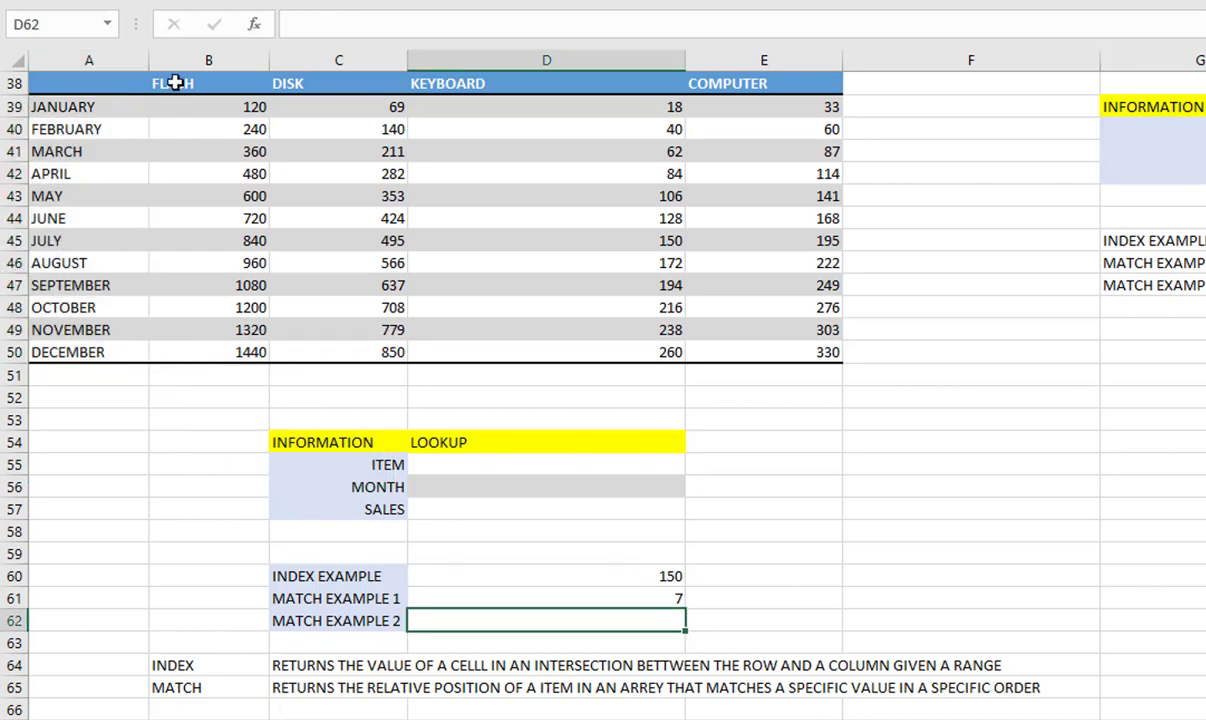
{"action": "left_click", "coordinate": [234, 83]}
{"action": "left_click_drag", "start_coordinate": [234, 83], "coordinate": [752, 89]}
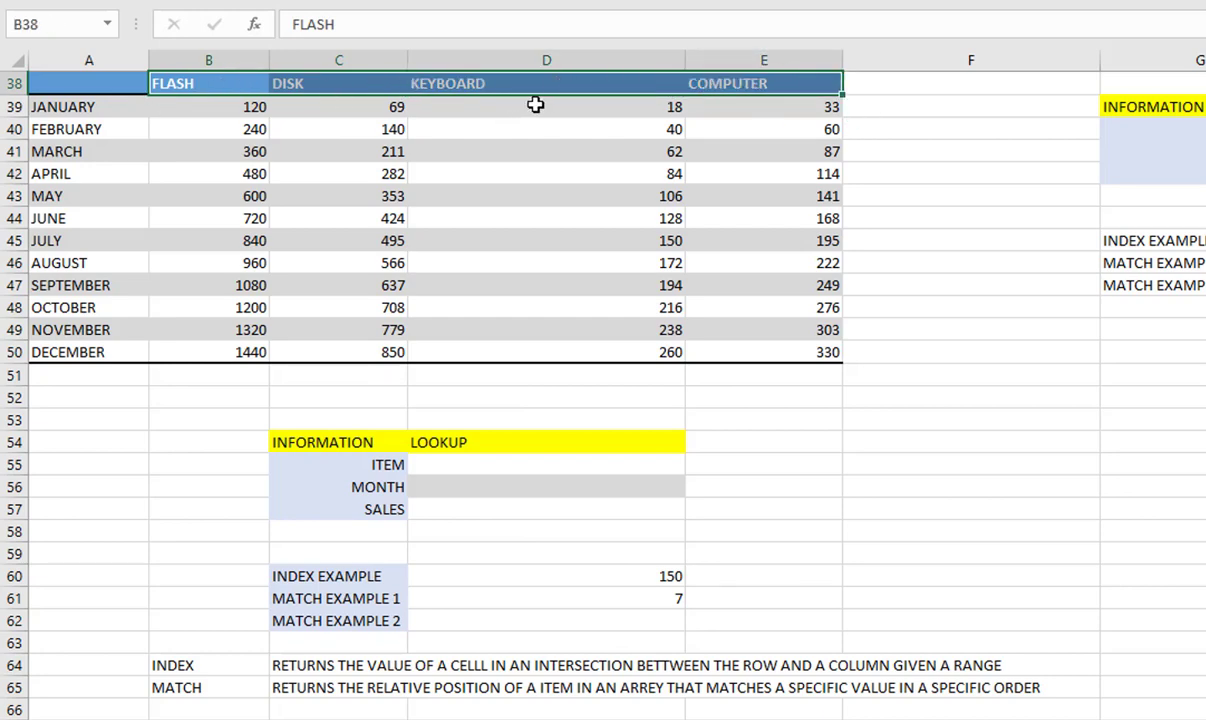
{"action": "left_click", "coordinate": [546, 624]}
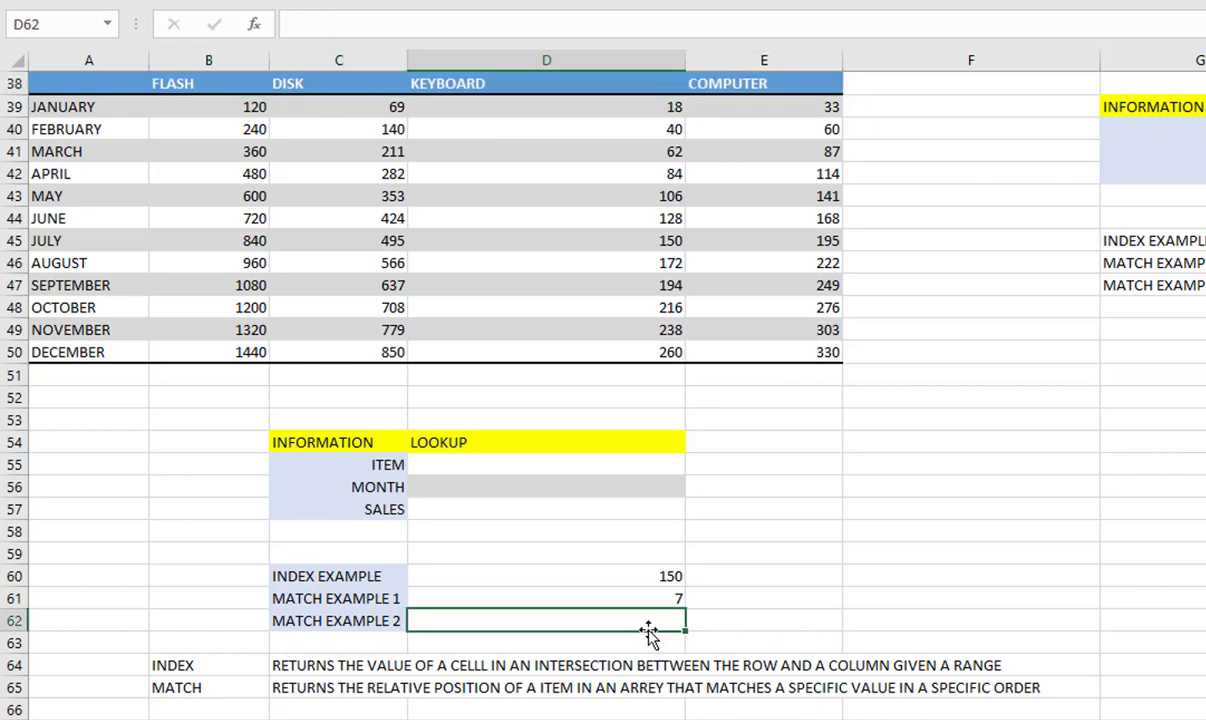
{"action": "type", "text": "="}
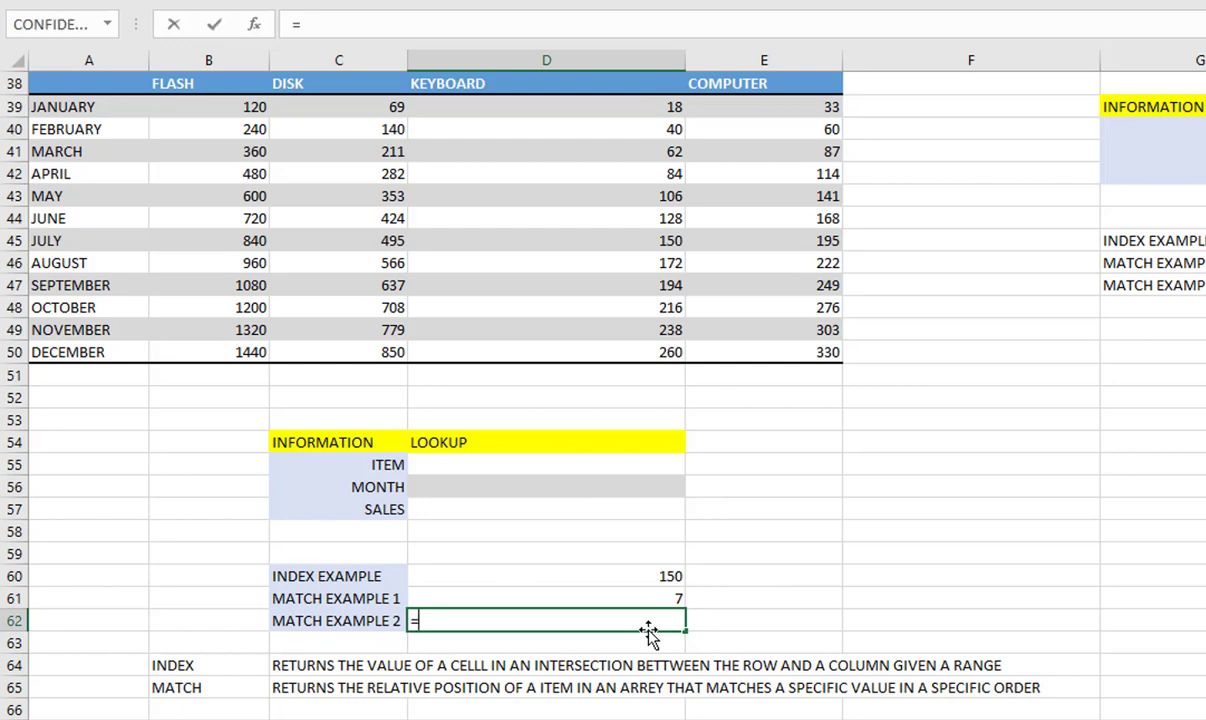
{"action": "type", "text": "MAT"}
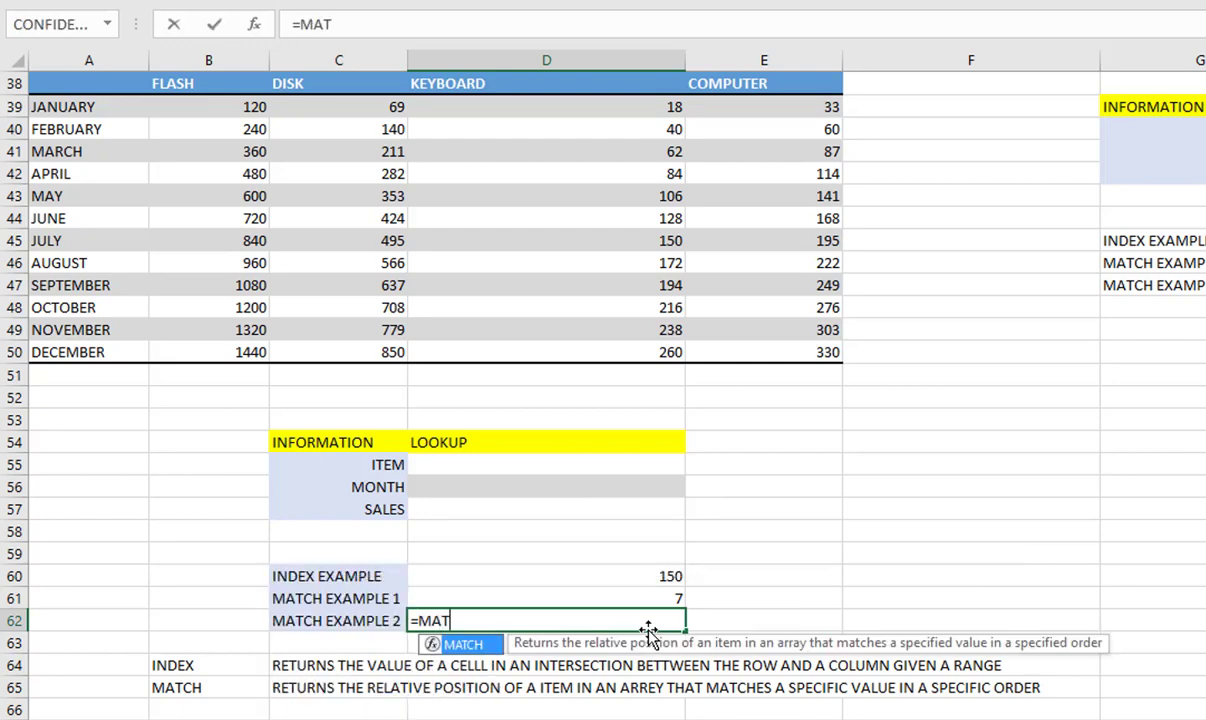
{"action": "key", "text": "Tab"}
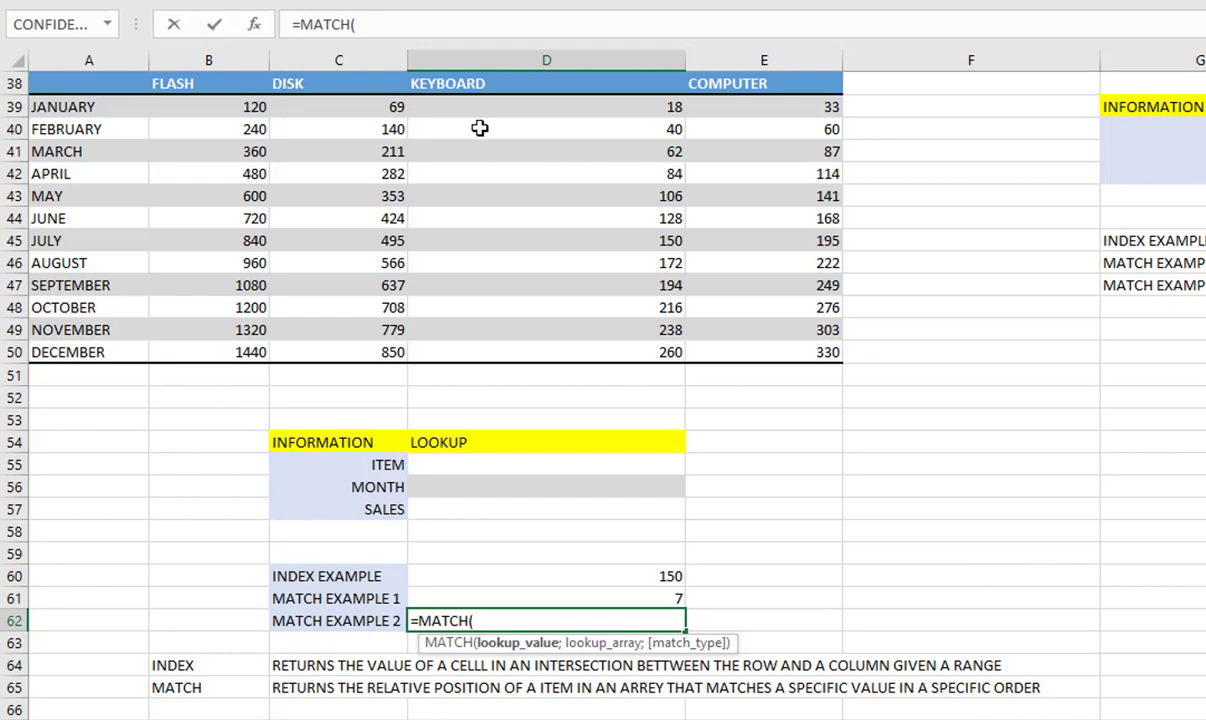
{"action": "type", "text": "\"DISK\""}
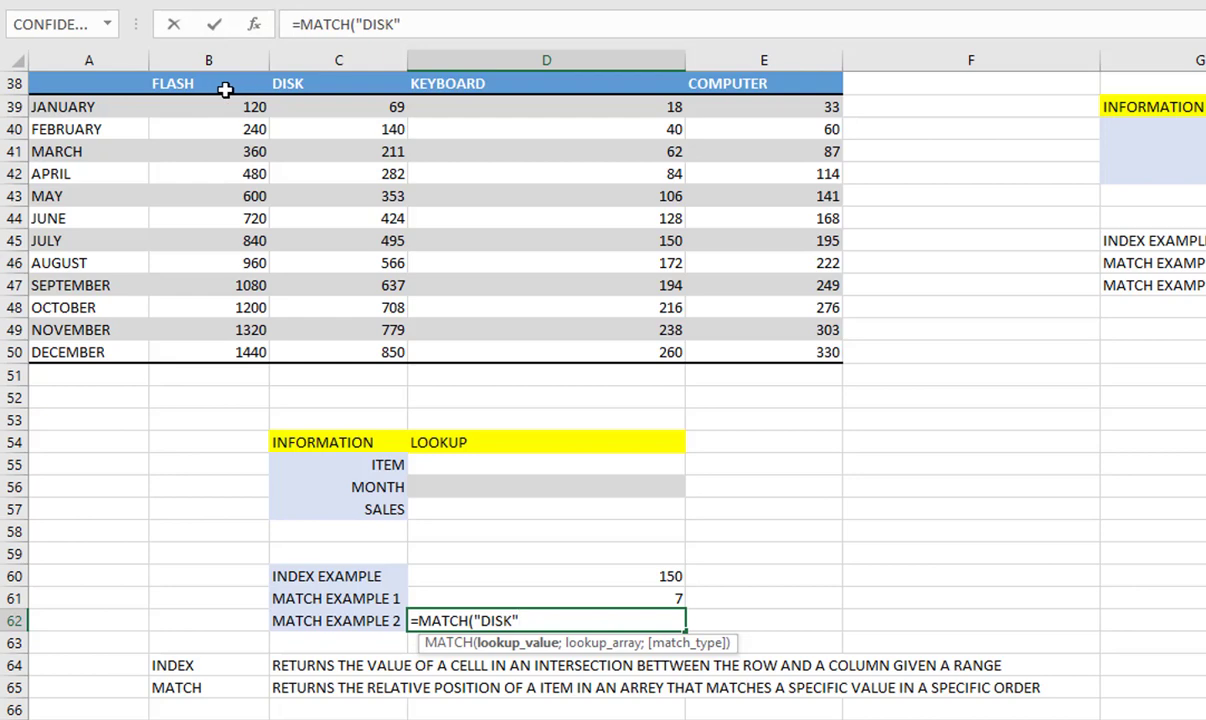
{"action": "type", "text": ";"}
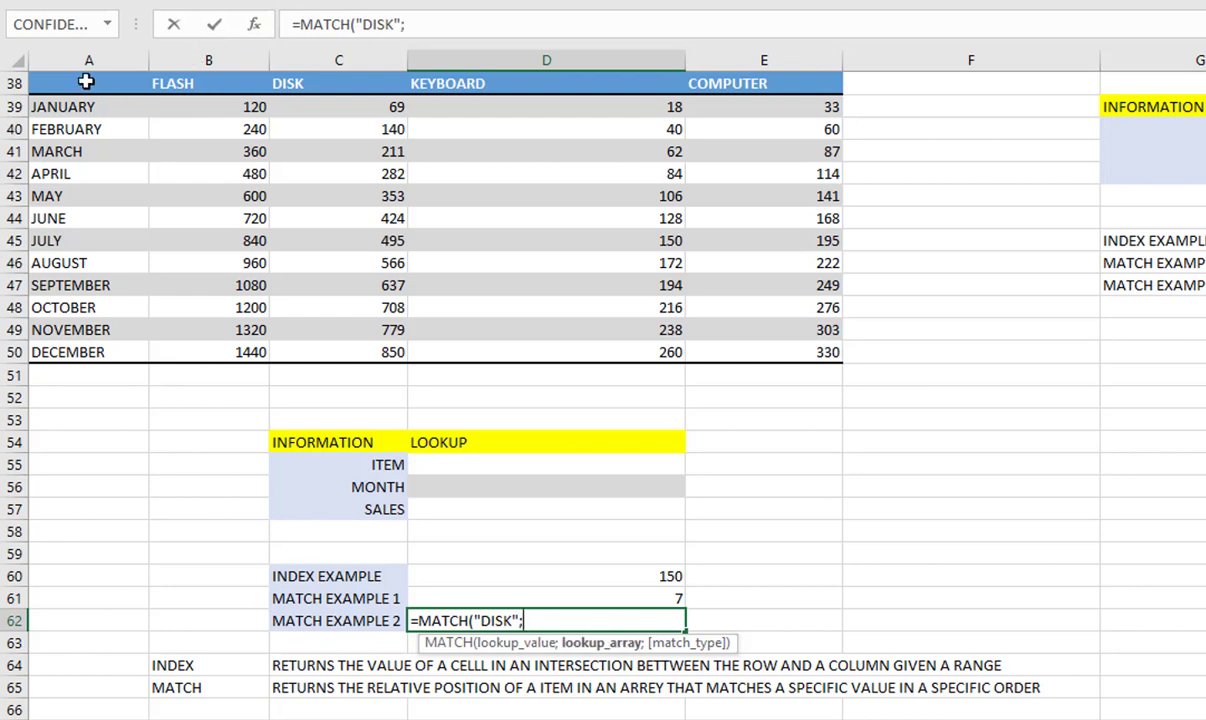
{"action": "mouse_move", "coordinate": [190, 83]}
{"action": "left_mouse_down"}
{"action": "mouse_move", "coordinate": [506, 100]}
{"action": "mouse_move", "coordinate": [782, 89]}
{"action": "left_mouse_up"}
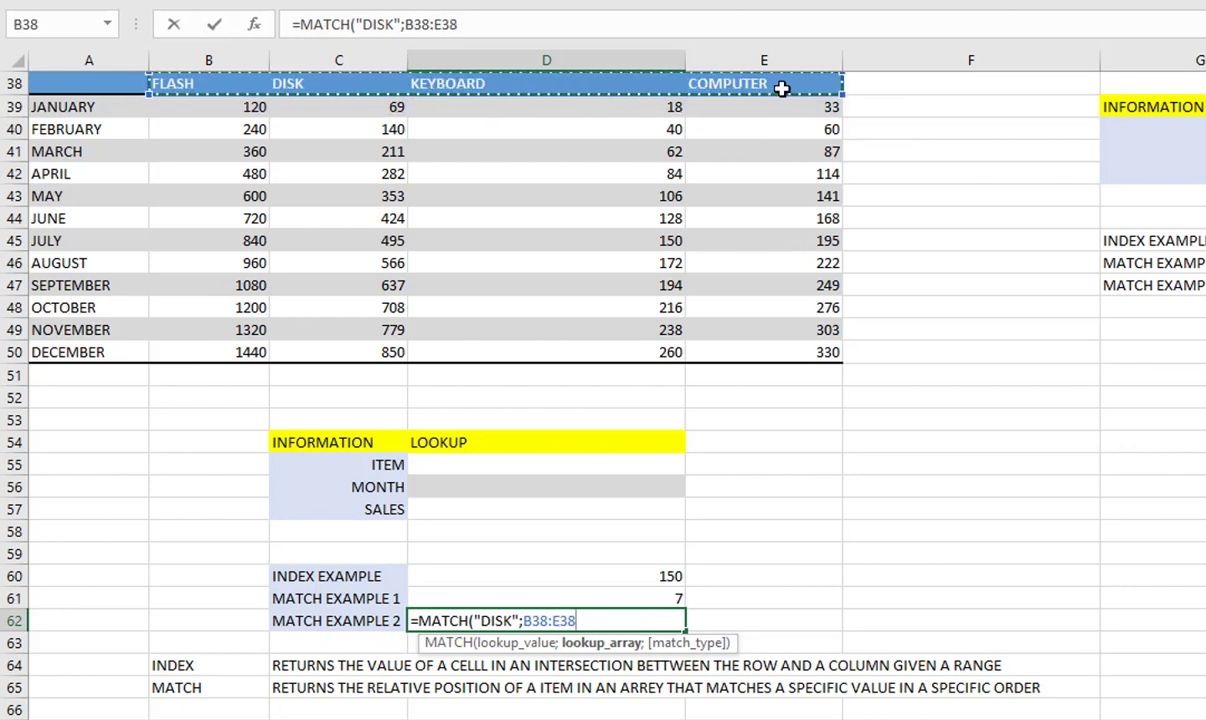
{"action": "type", "text": ";0"}
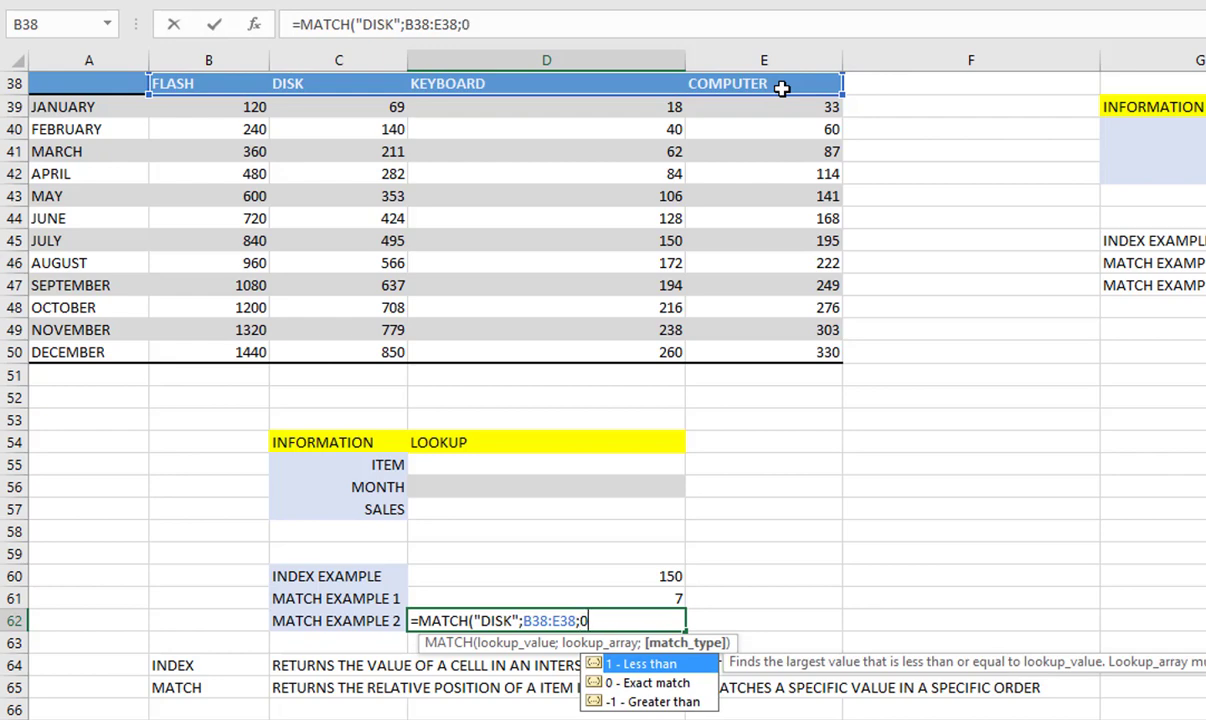
{"action": "type", "text": ")"}
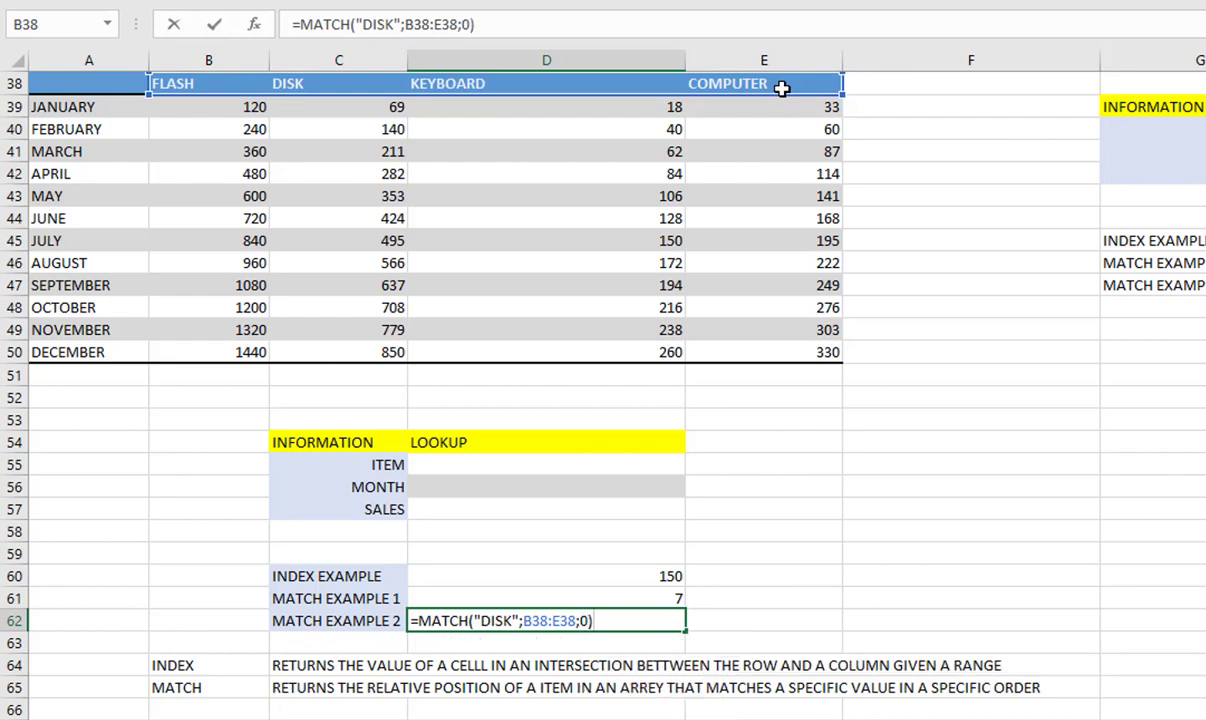
{"action": "key", "text": "Return"}
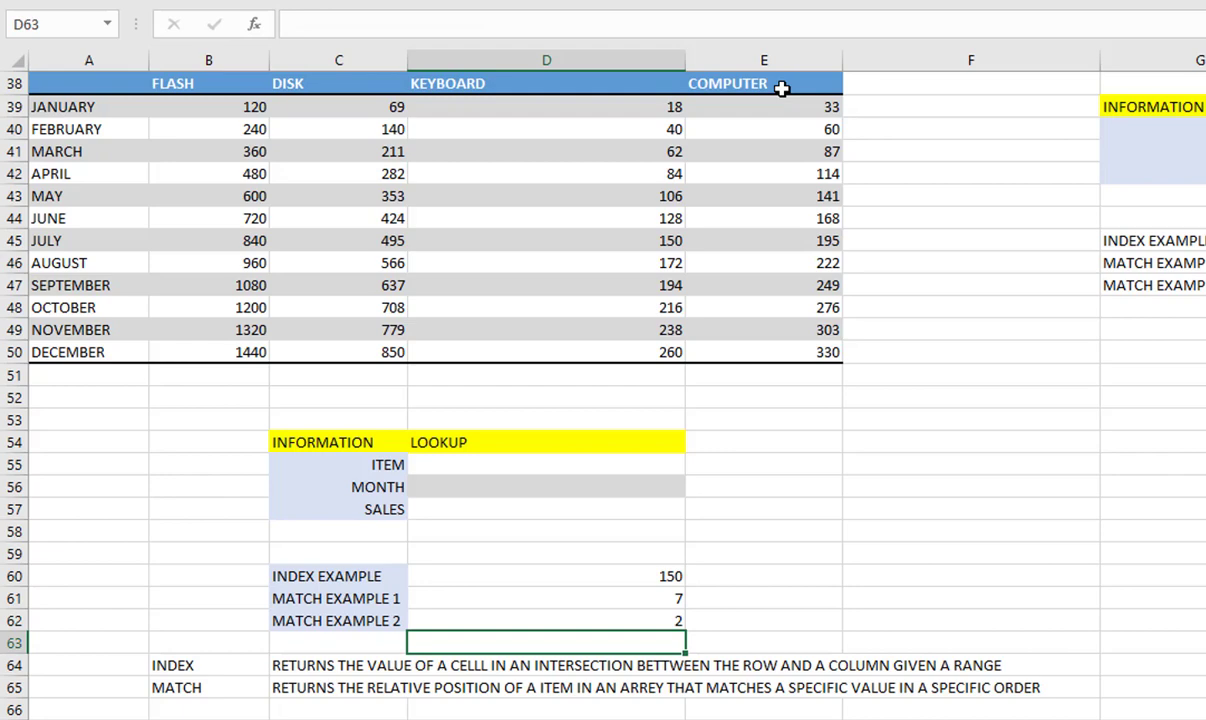
Step: Check the MATCH EXAMPLE 2 result against DISK's position in the header range B38:E38, and review the three example results in D60:D62
{"action": "left_click", "coordinate": [657, 620]}
{"action": "left_click_drag", "start_coordinate": [191, 88], "coordinate": [701, 84]}
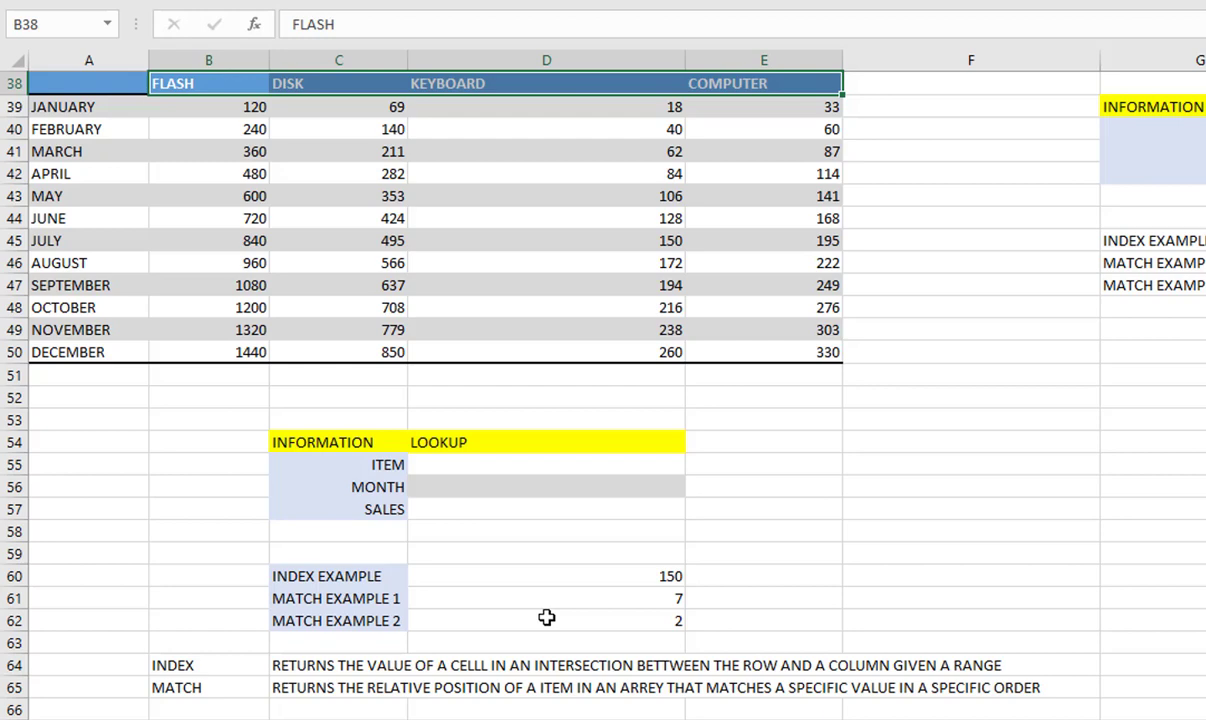
{"action": "left_click", "coordinate": [554, 565]}
{"action": "left_click_drag", "start_coordinate": [554, 565], "coordinate": [554, 623]}
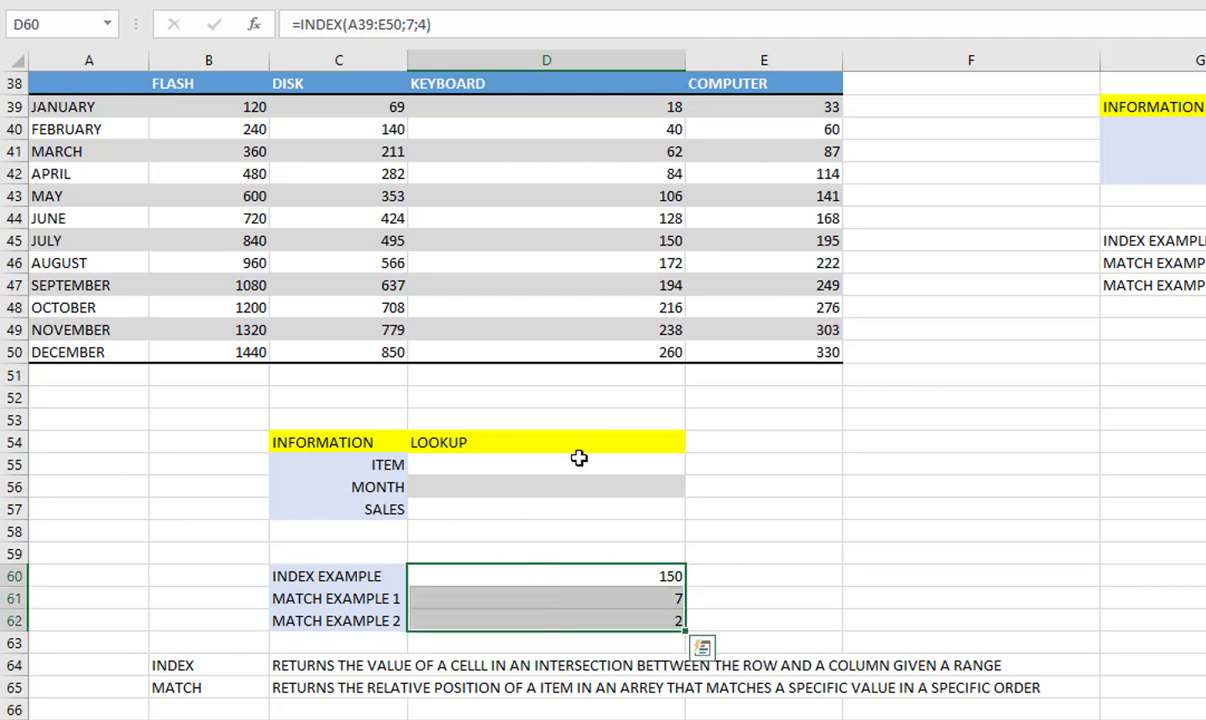
Step: Set the item in H40 of the second INFORMATION table to DISK
{"action": "left_click", "coordinate": [1204, 129]}
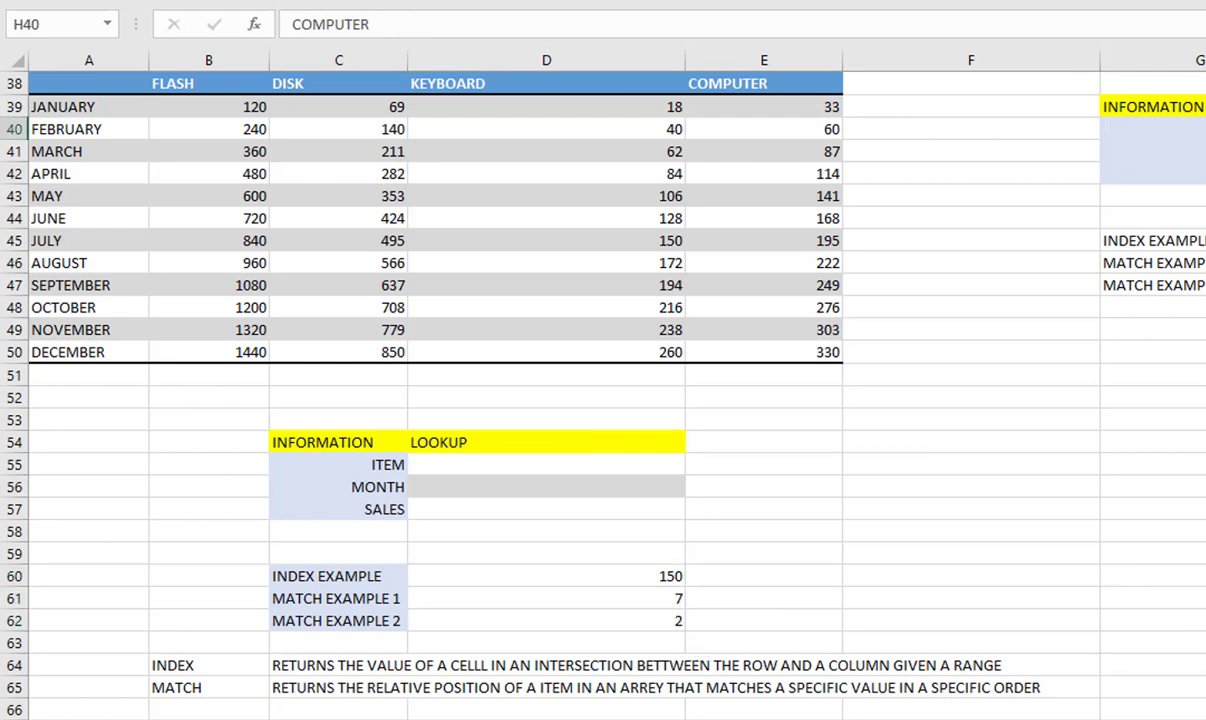
{"action": "type", "text": "DISK"}
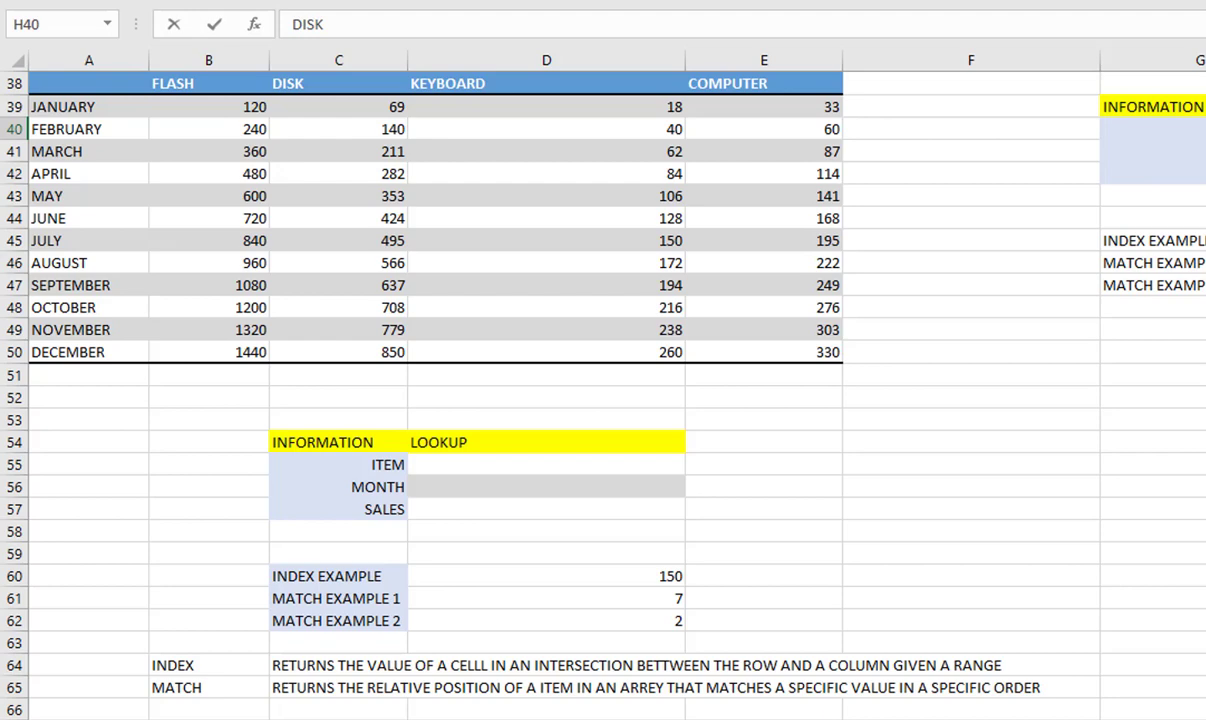
{"action": "key", "text": "Return"}
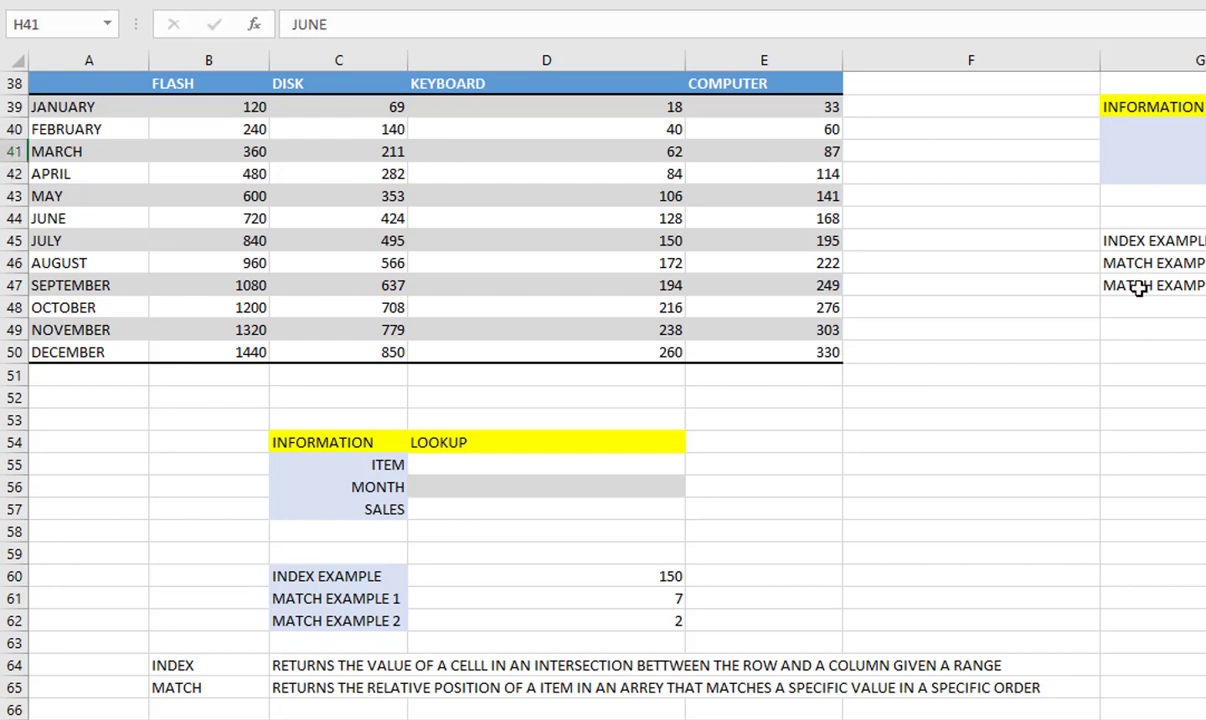
Step: Fill in the LOOKUP column with DISK as the ITEM in D55 and OCTOBER as the MONTH in D56
{"action": "left_click", "coordinate": [559, 464]}
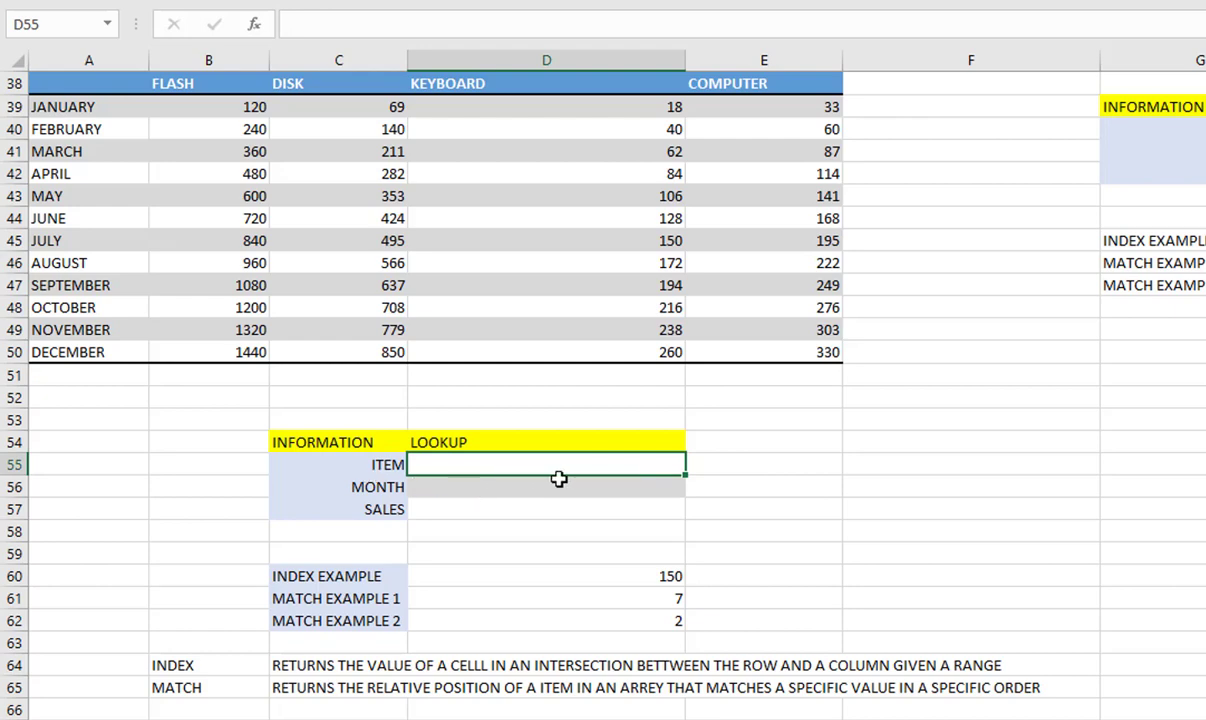
{"action": "left_click", "coordinate": [180, 84]}
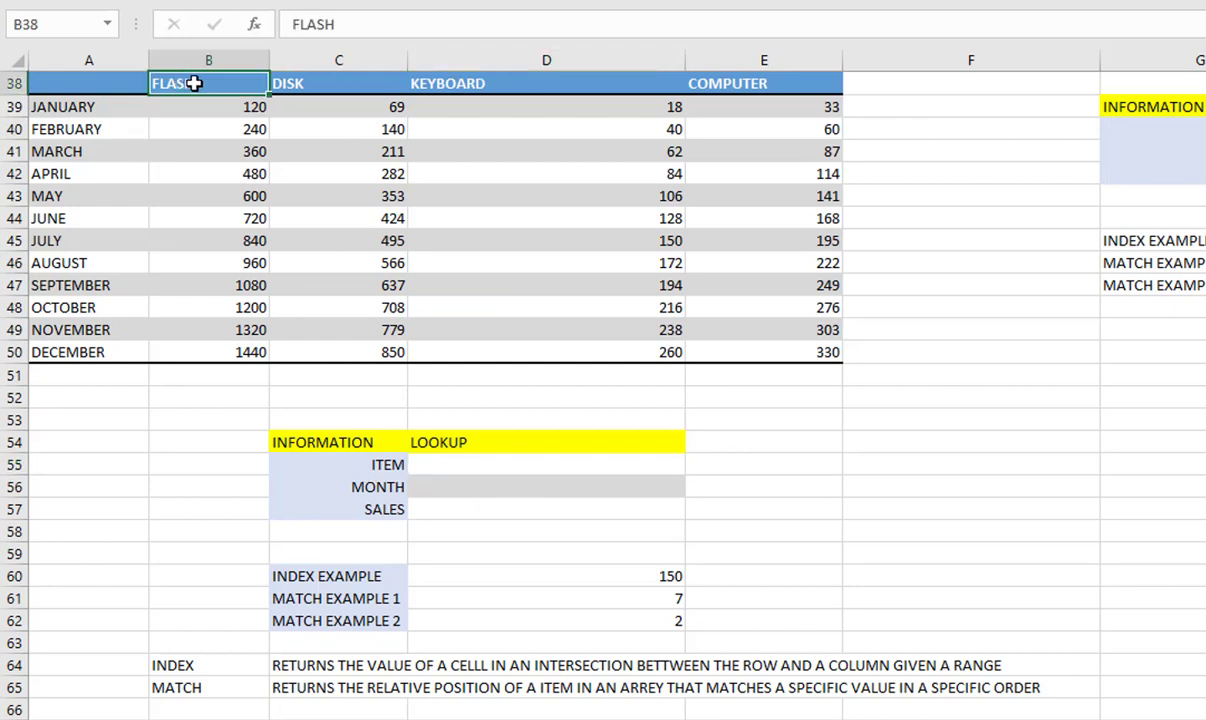
{"action": "left_click", "coordinate": [372, 84]}
{"action": "left_click", "coordinate": [422, 84]}
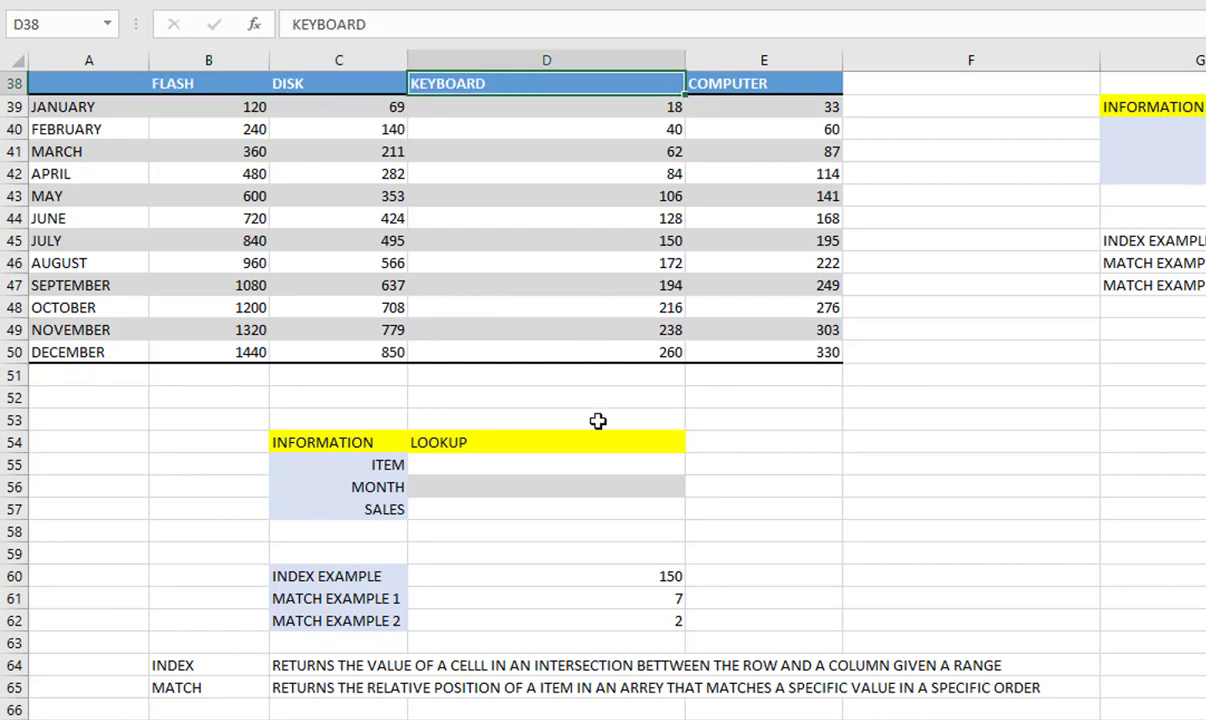
{"action": "left_click", "coordinate": [607, 457]}
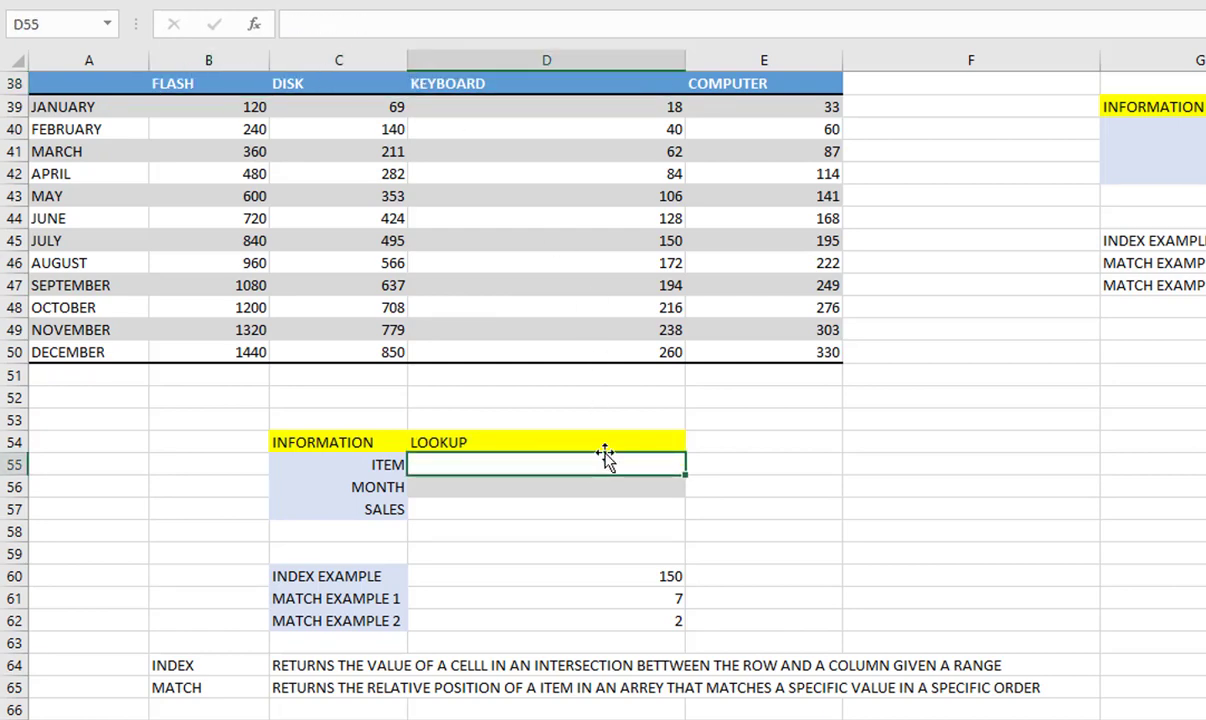
{"action": "type", "text": "DISK"}
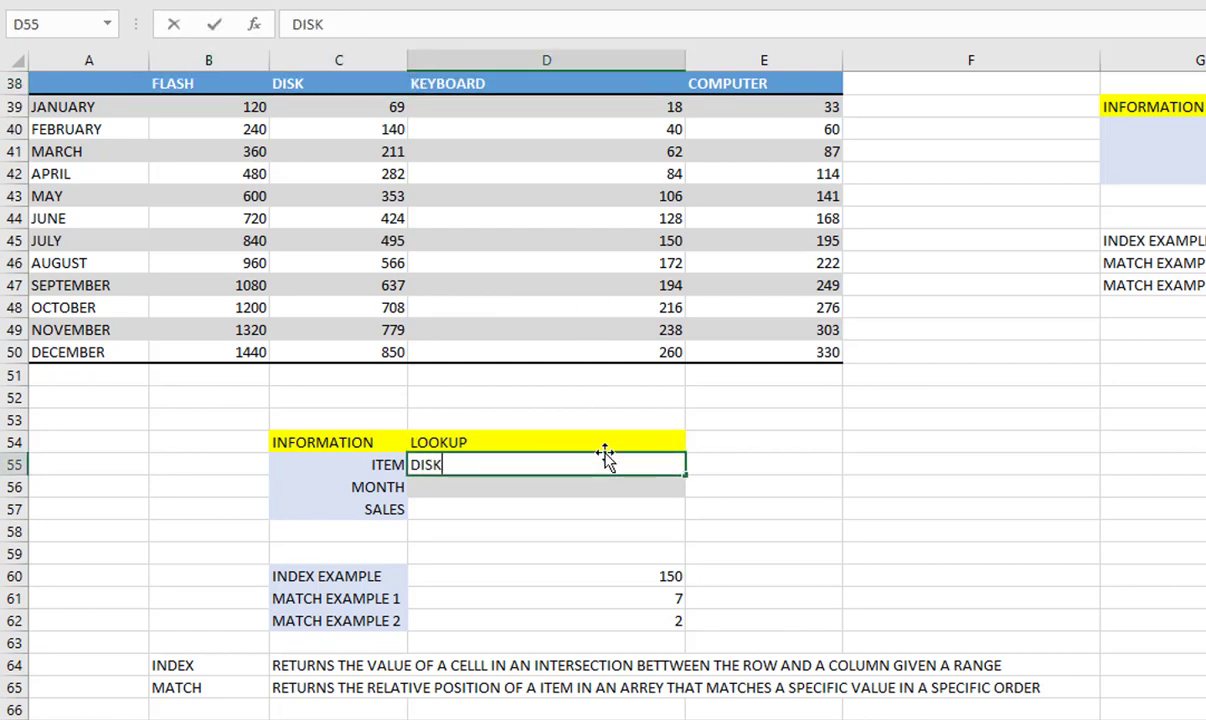
{"action": "key", "text": "Return"}
{"action": "key", "text": "Return"}
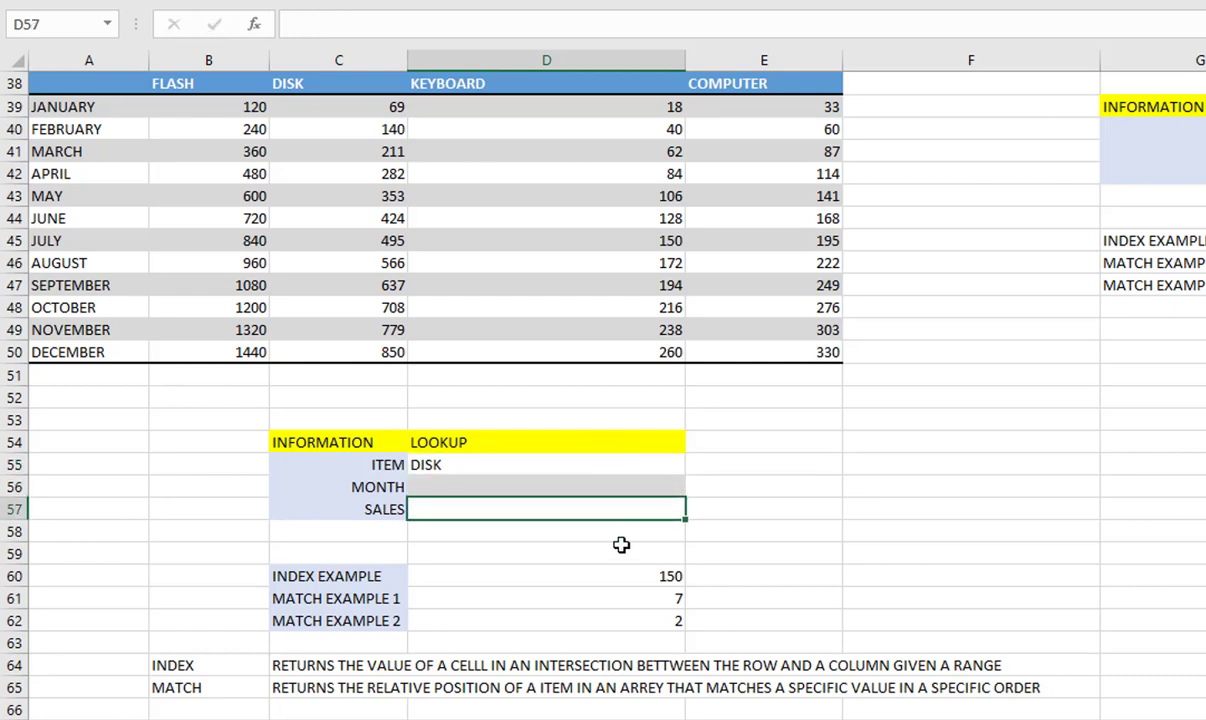
{"action": "left_click", "coordinate": [628, 487]}
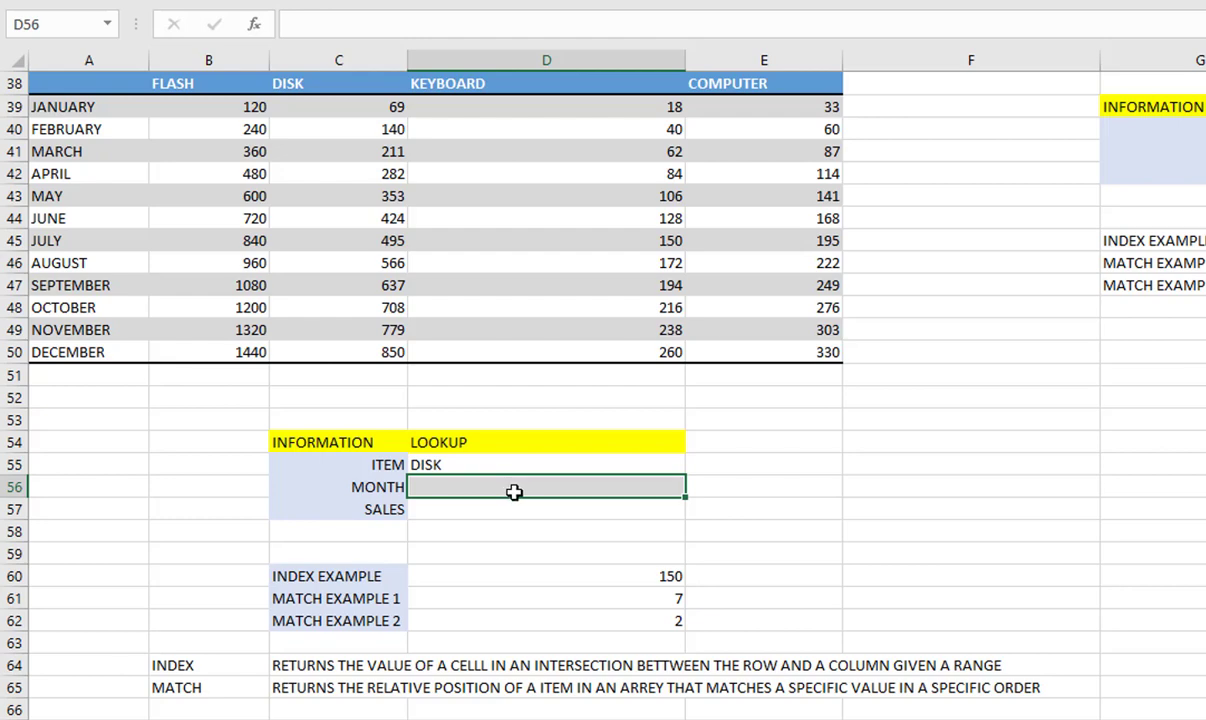
{"action": "type", "text": "OCTOBER"}
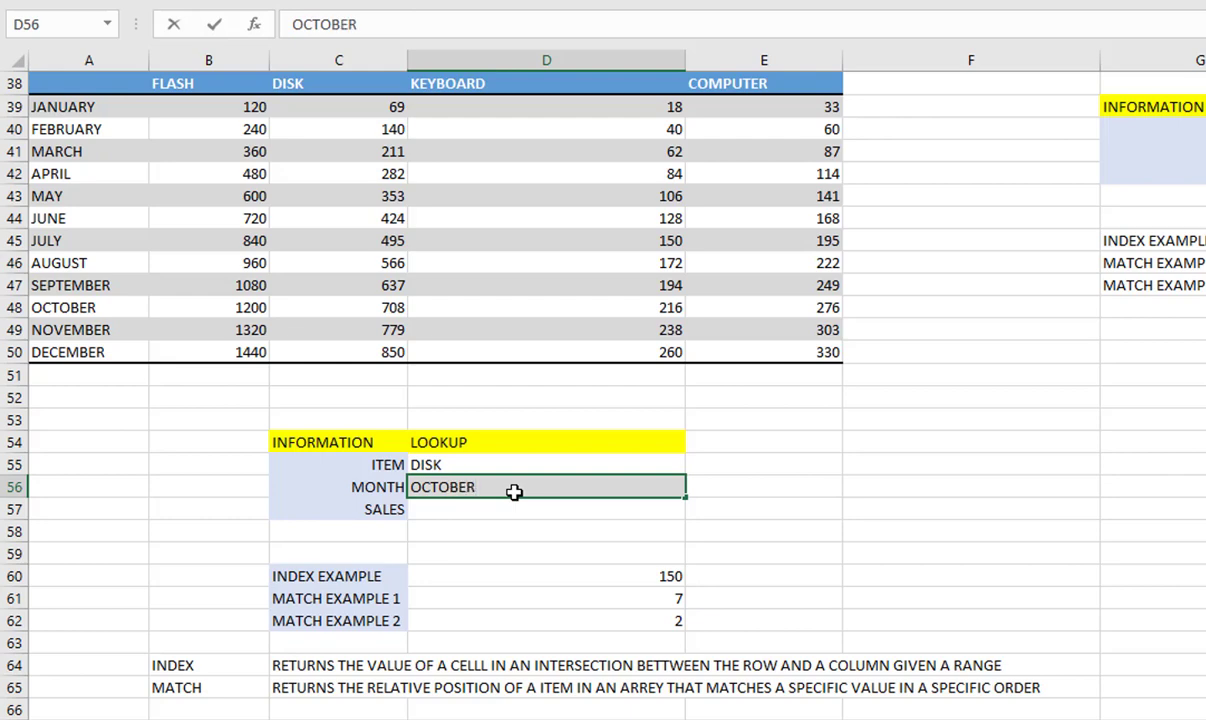
Step: Begin the SALES formula in D57 with INDEX, using A39:E50 as the array, up to the row number argument
{"action": "left_click", "coordinate": [544, 509]}
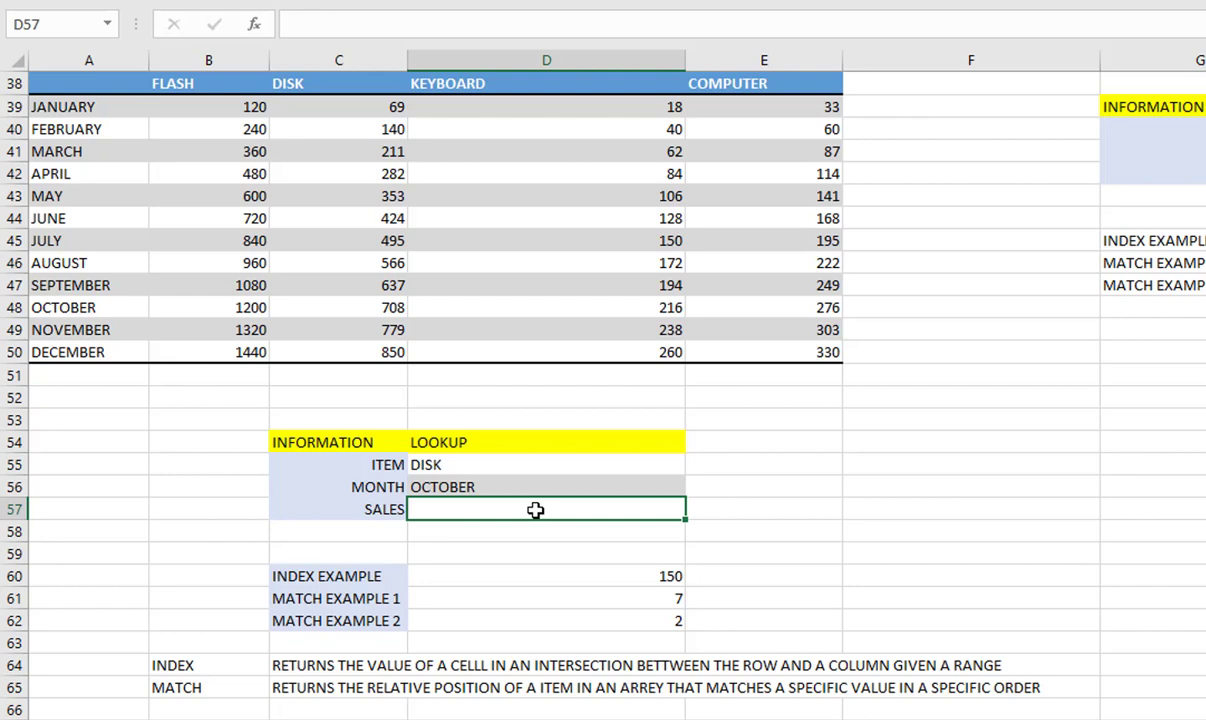
{"action": "type", "text": "=IN"}
{"action": "key", "text": "Tab"}
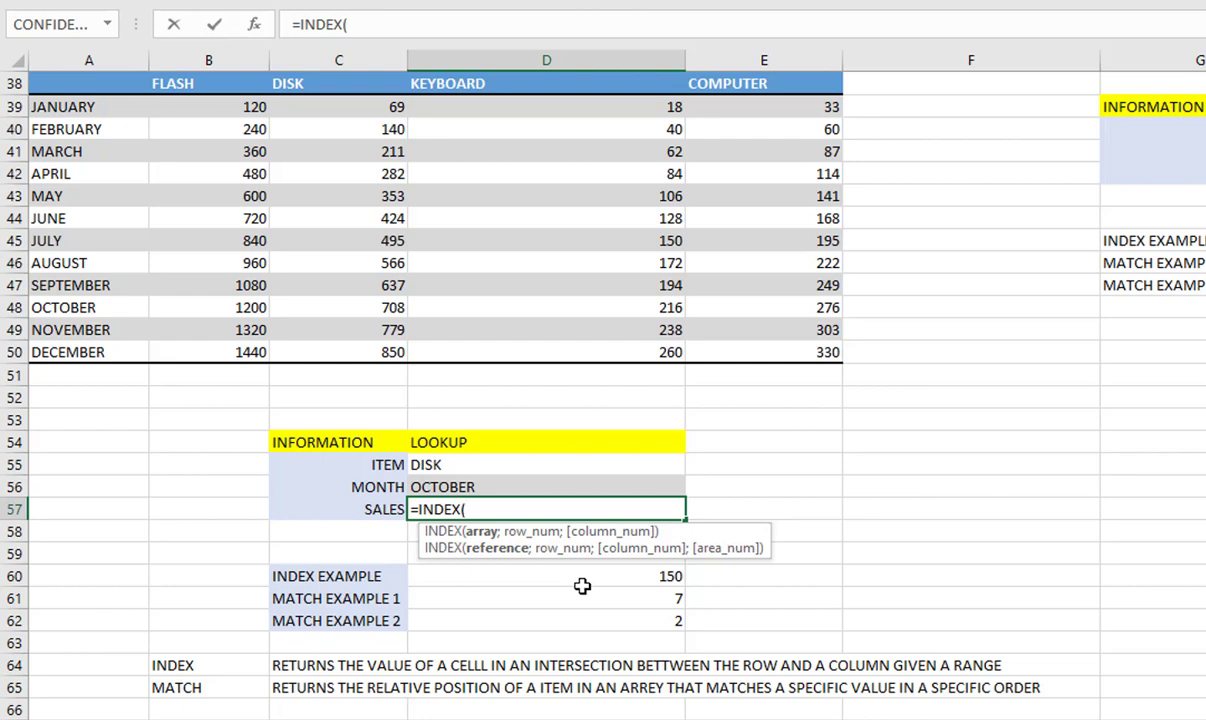
{"action": "left_click", "coordinate": [57, 105]}
{"action": "left_click_drag", "start_coordinate": [57, 105], "coordinate": [790, 352]}
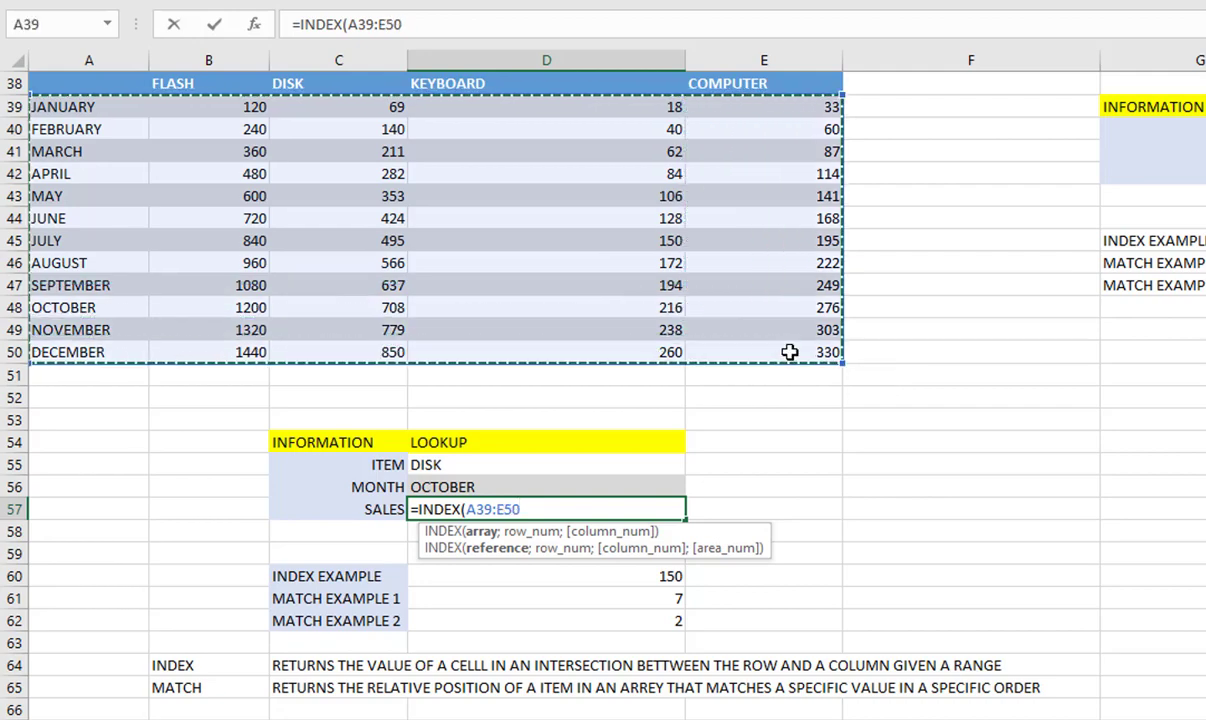
{"action": "type", "text": ";"}
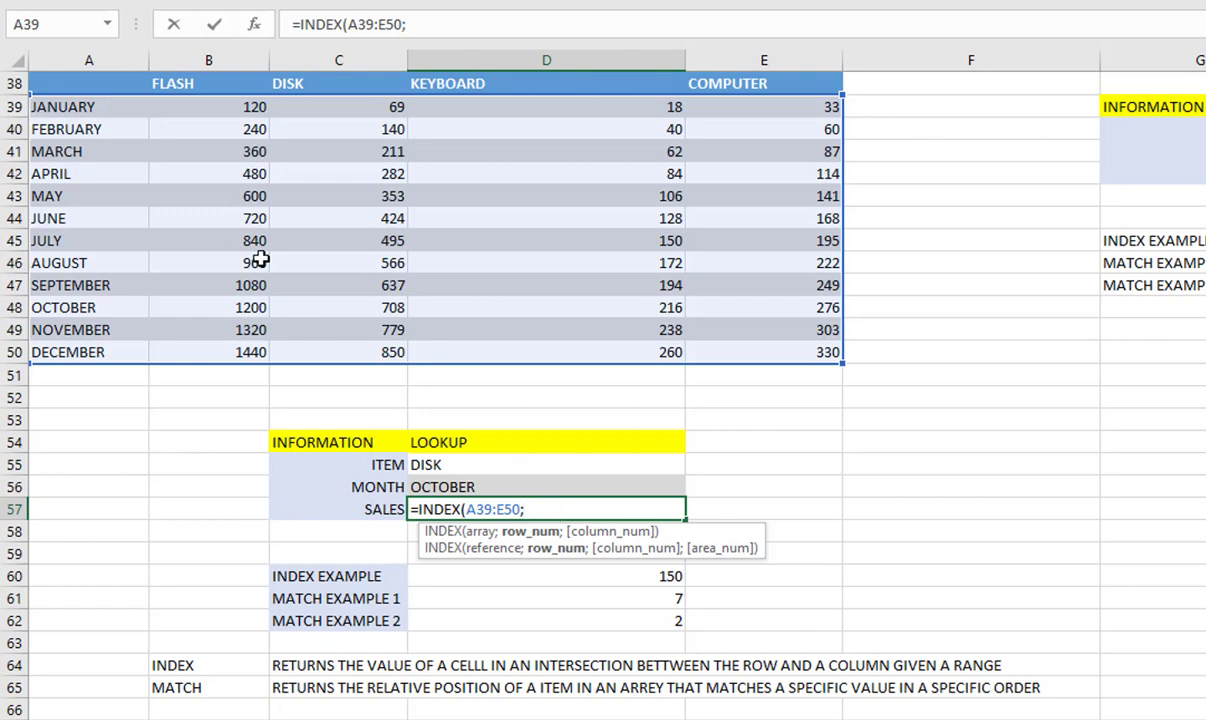
{"action": "mouse_move", "coordinate": [70, 330]}
{"action": "left_mouse_down"}
{"action": "mouse_move", "coordinate": [100, 345]}
{"action": "mouse_move", "coordinate": [80, 344]}
{"action": "left_mouse_up"}
{"action": "key", "text": "BackSpace"}
{"action": "key", "text": "BackSpace"}
{"action": "key", "text": "BackSpace"}
{"action": "key", "text": "BackSpace"}
{"action": "key", "text": "BackSpace"}
{"action": "key", "text": "BackSpace"}
{"action": "key", "text": "BackSpace"}
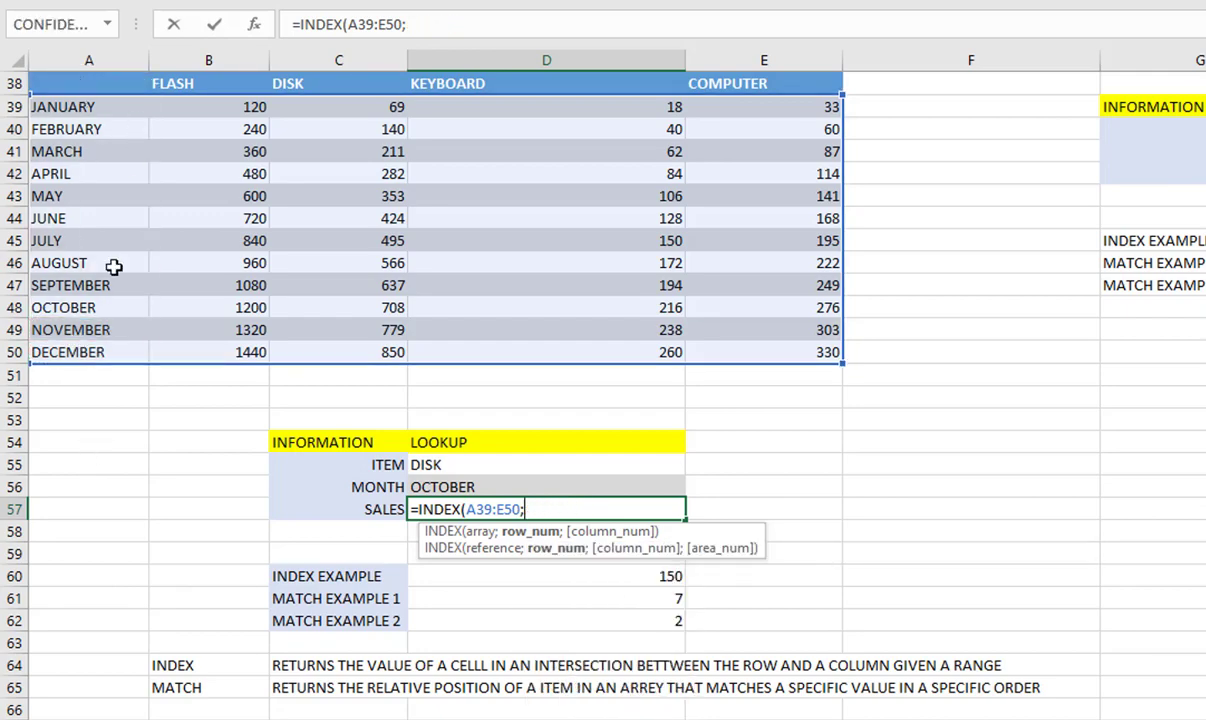
Step: Add MATCH(D56;A39:A50;0) as the row number argument of the INDEX formula in D57
{"action": "type", "text": "MA"}
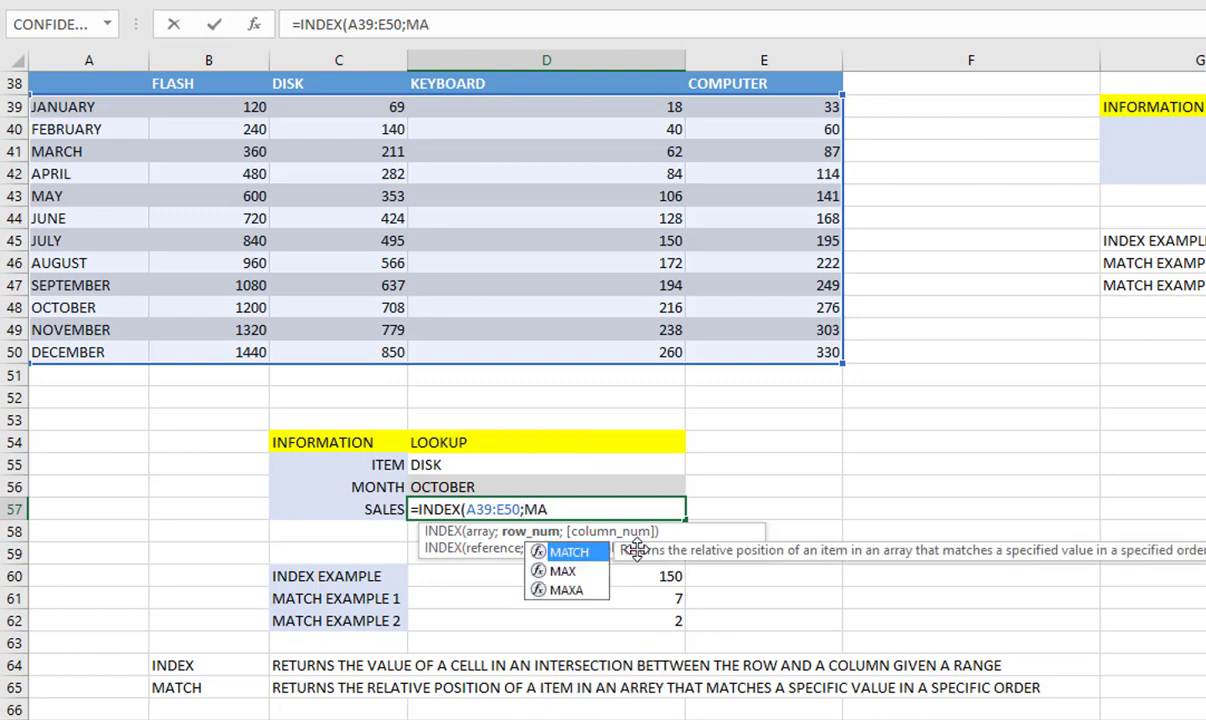
{"action": "key", "text": "Tab"}
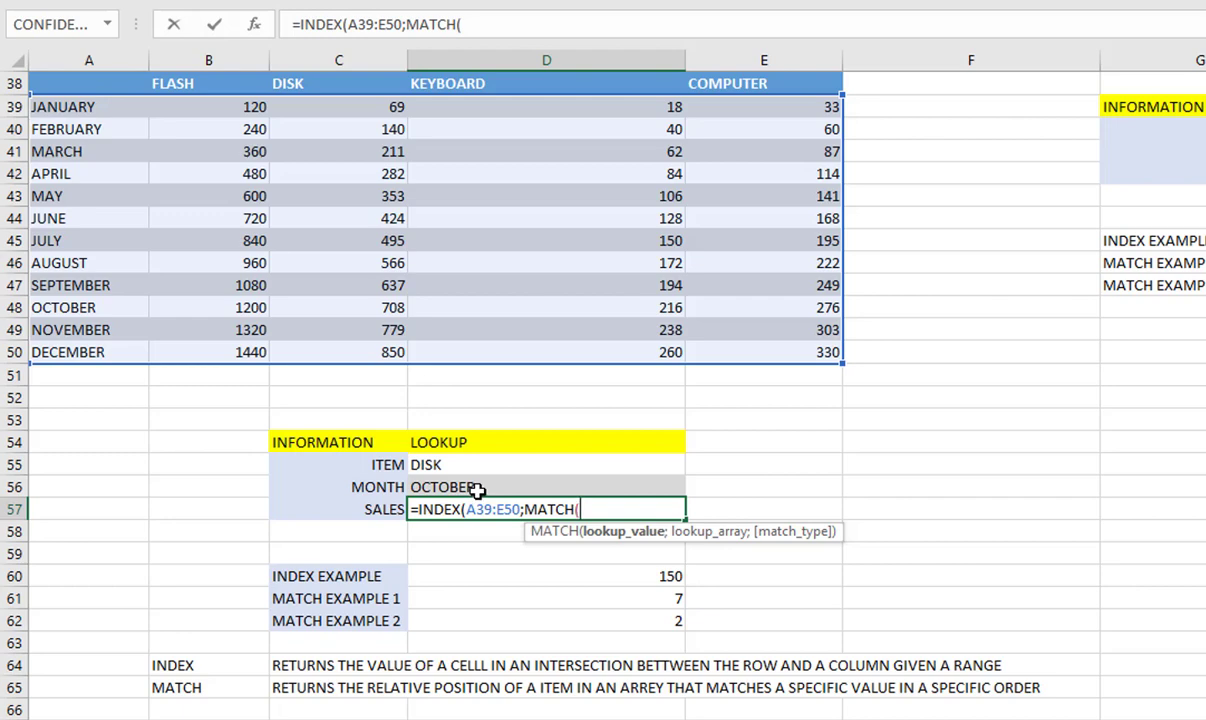
{"action": "left_click", "coordinate": [477, 487]}
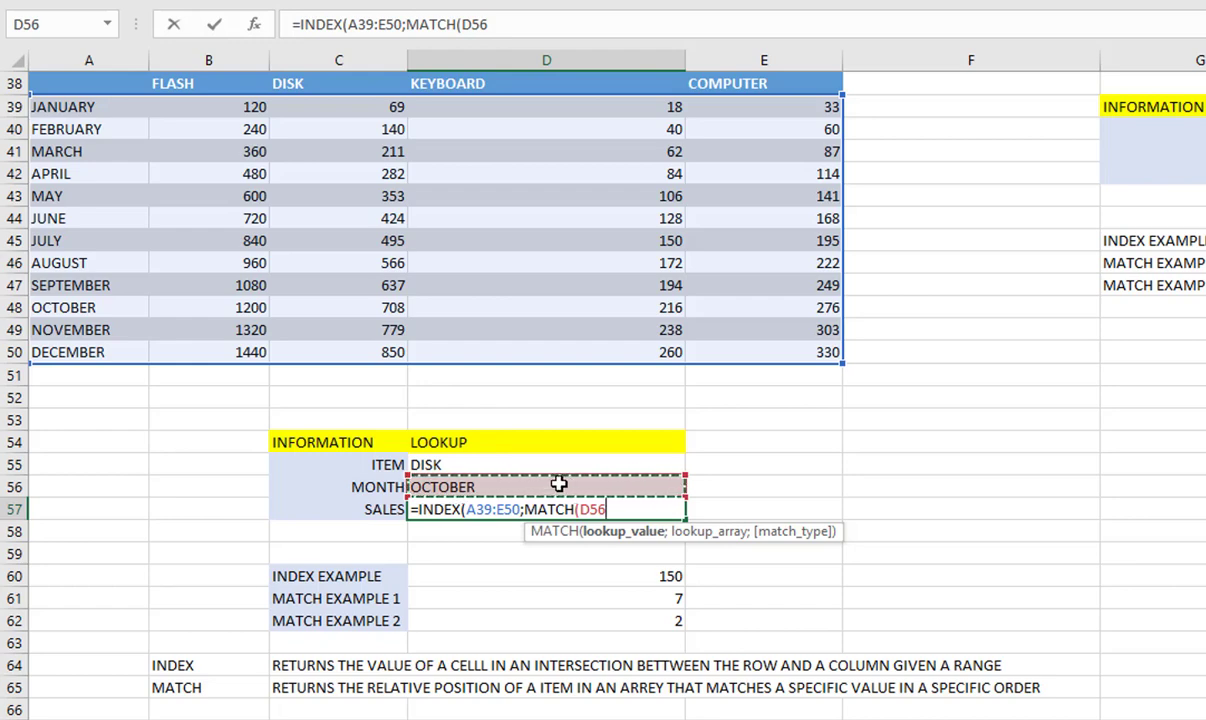
{"action": "type", "text": ";"}
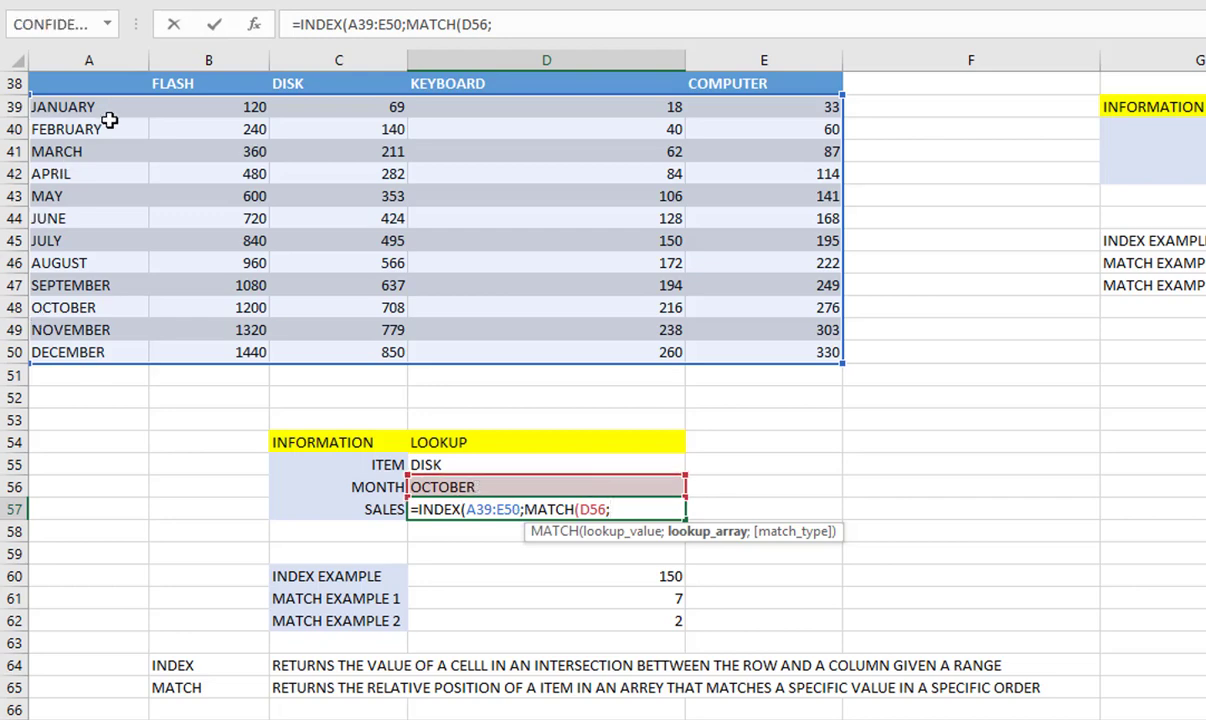
{"action": "left_click_drag", "start_coordinate": [110, 108], "coordinate": [135, 352]}
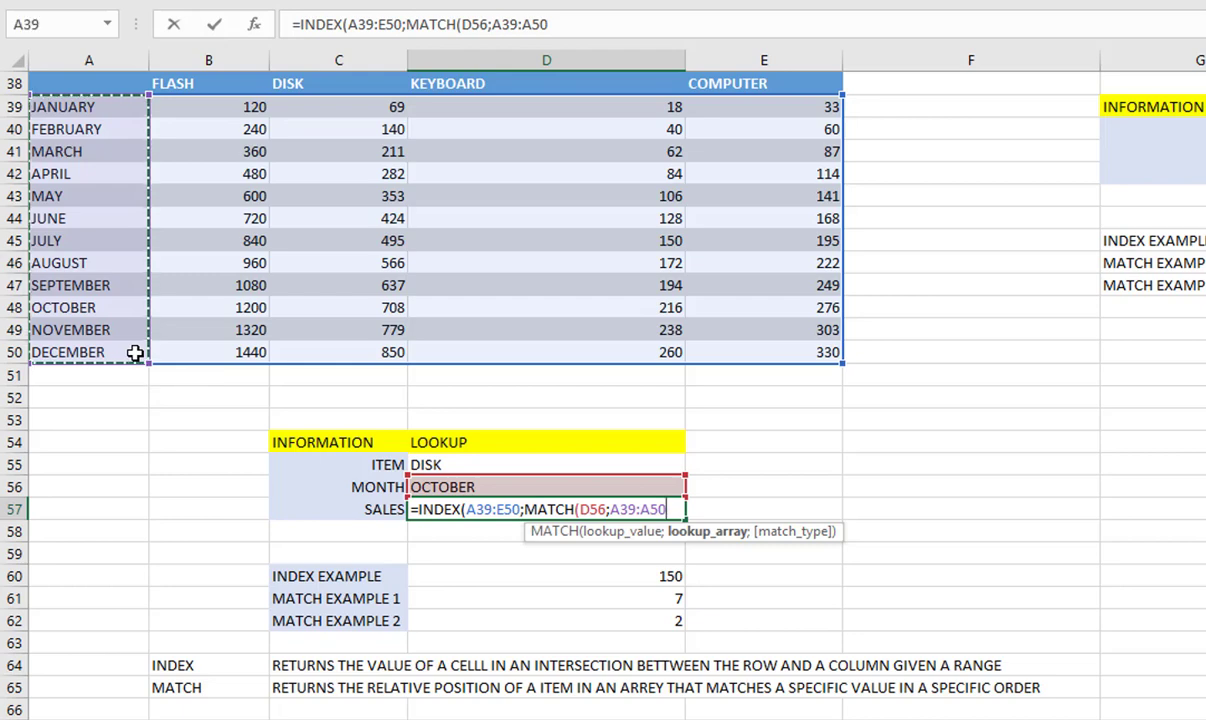
{"action": "type", "text": ";"}
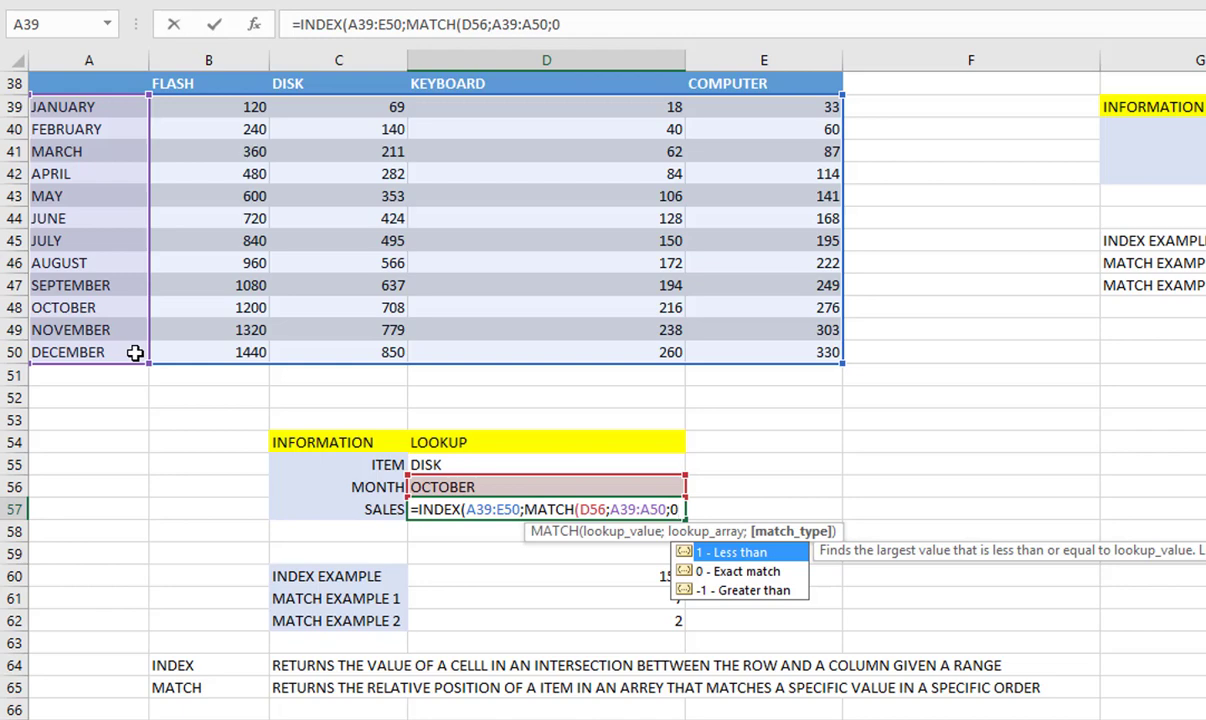
{"action": "type", "text": "0"}
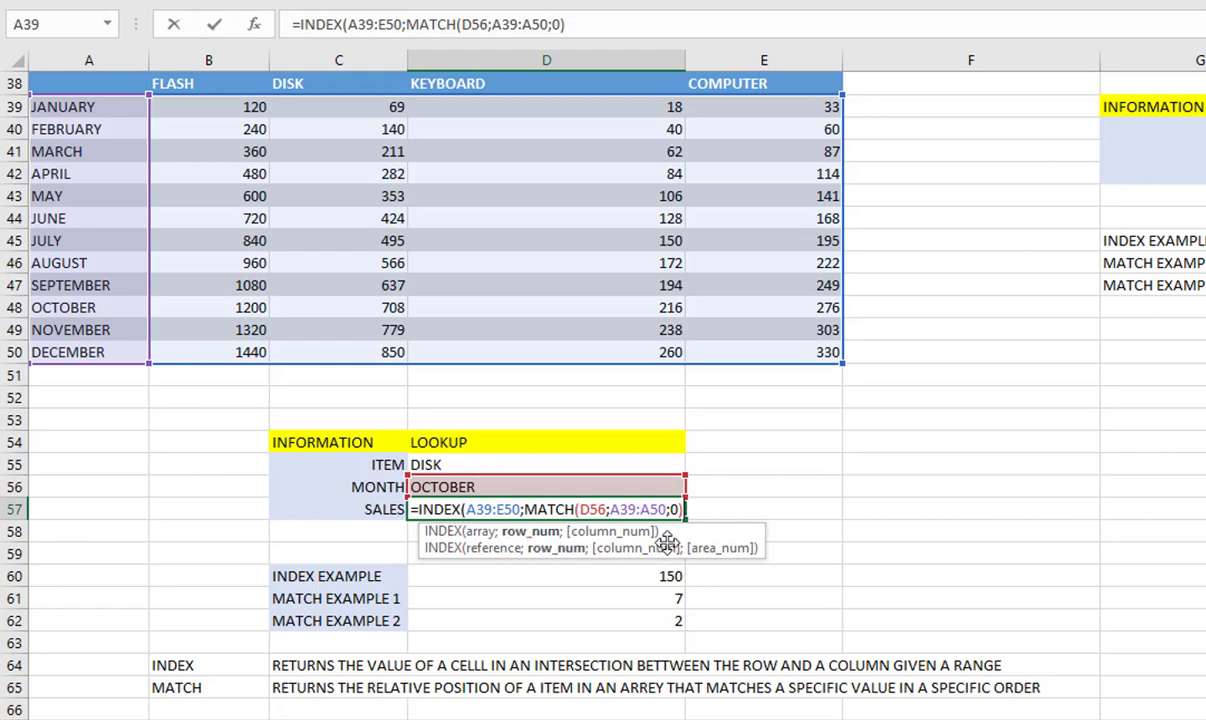
{"action": "type", "text": ";"}
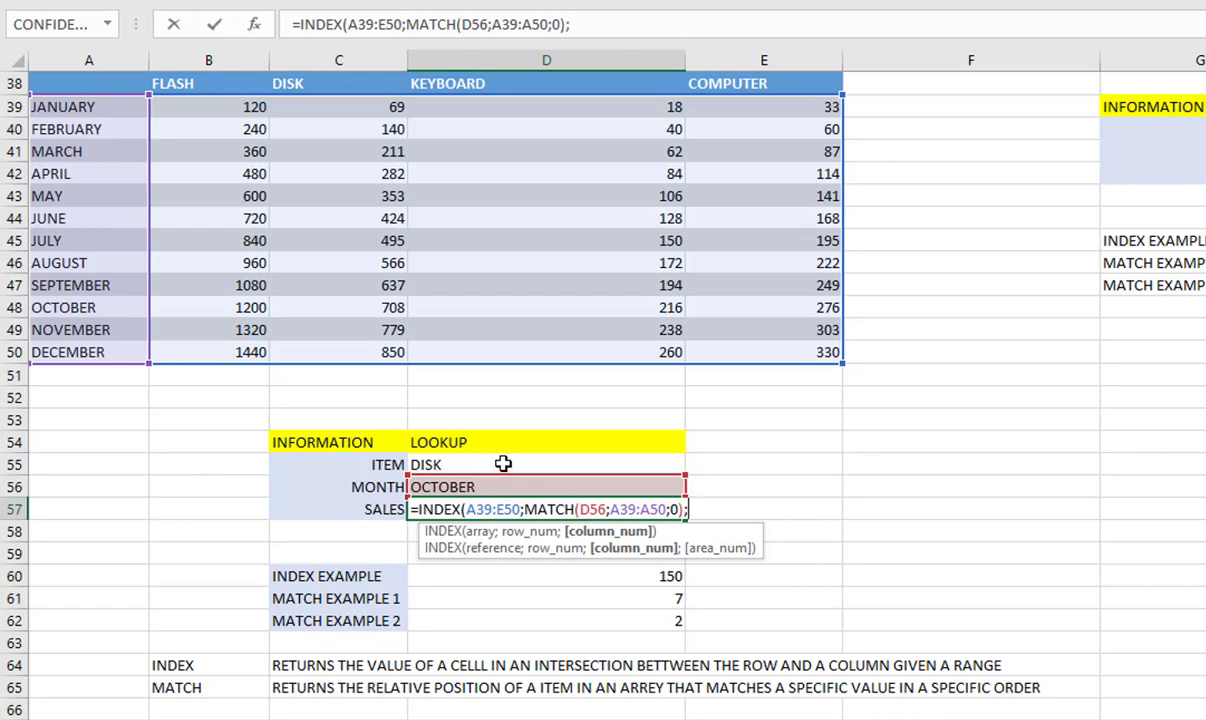
Step: Add MATCH(D55;B38:E38;0) as the column number argument and complete the SALES formula in D57
{"action": "type", "text": "MAT"}
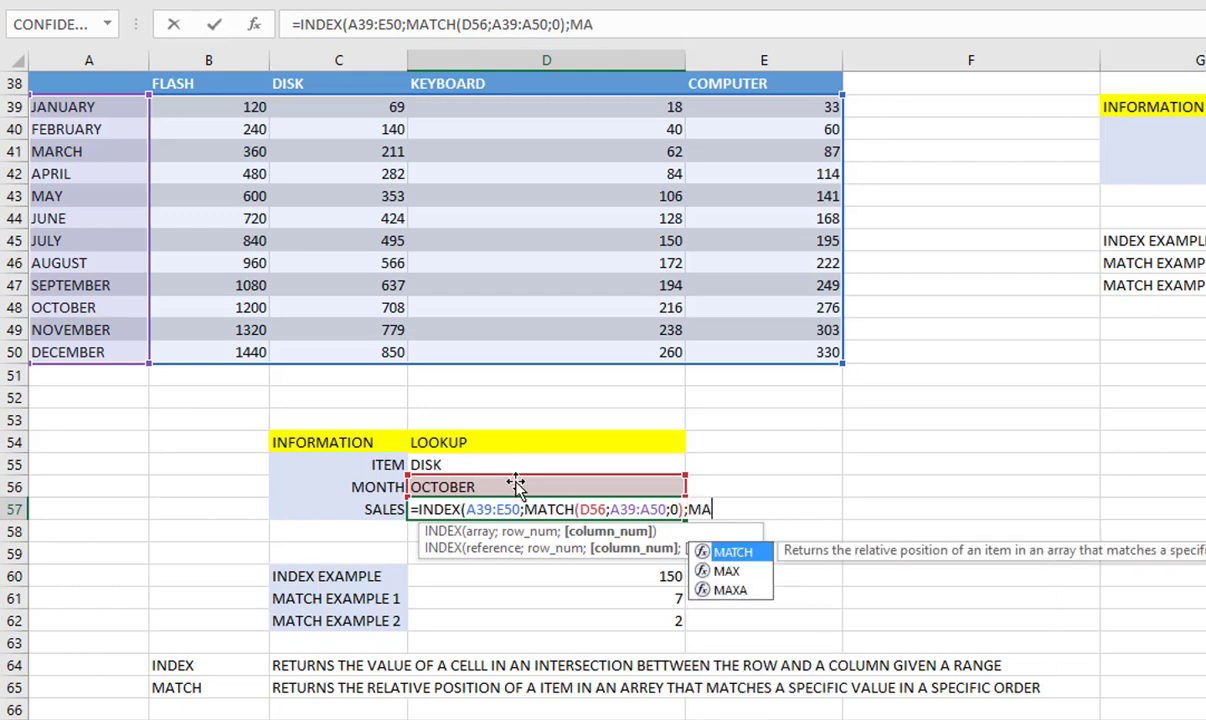
{"action": "type", "text": "CH("}
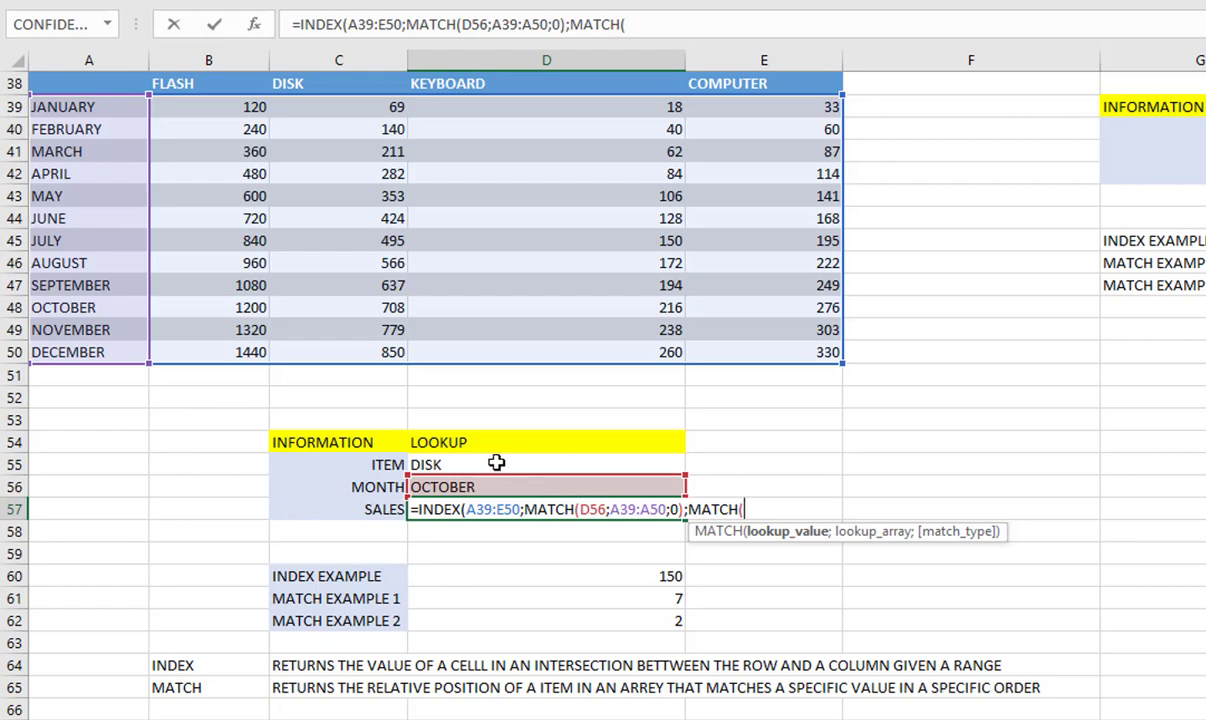
{"action": "left_click", "coordinate": [496, 463]}
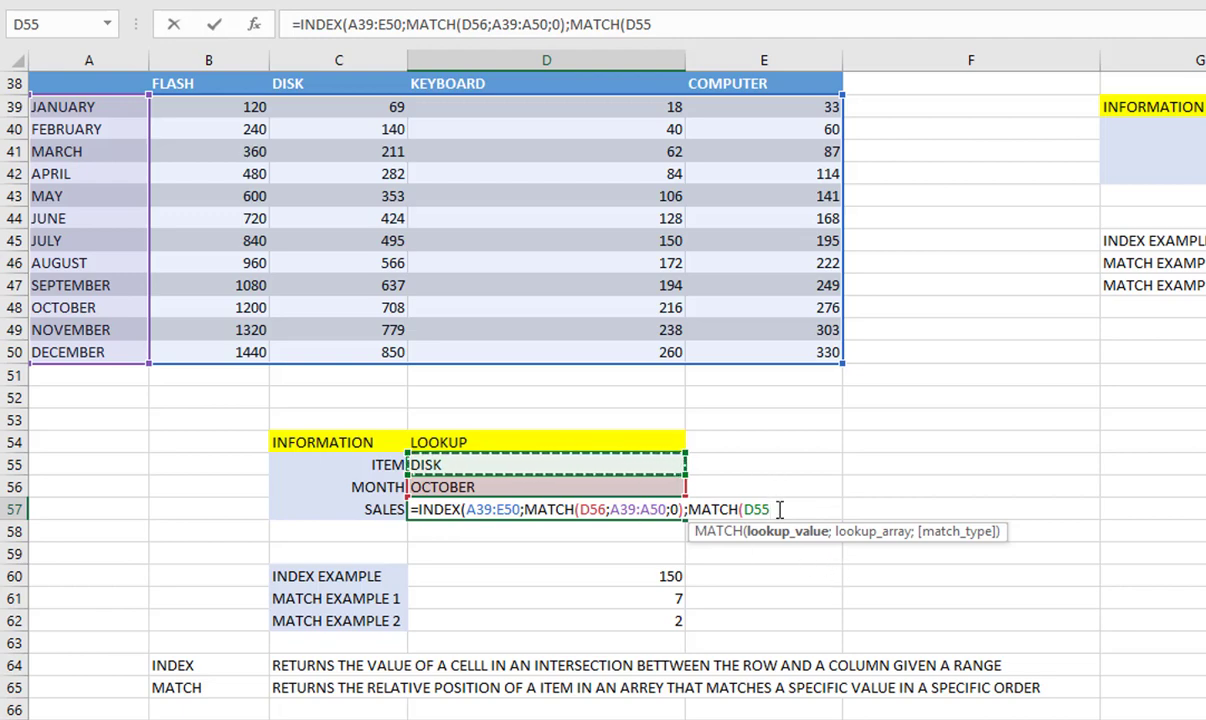
{"action": "type", "text": ";"}
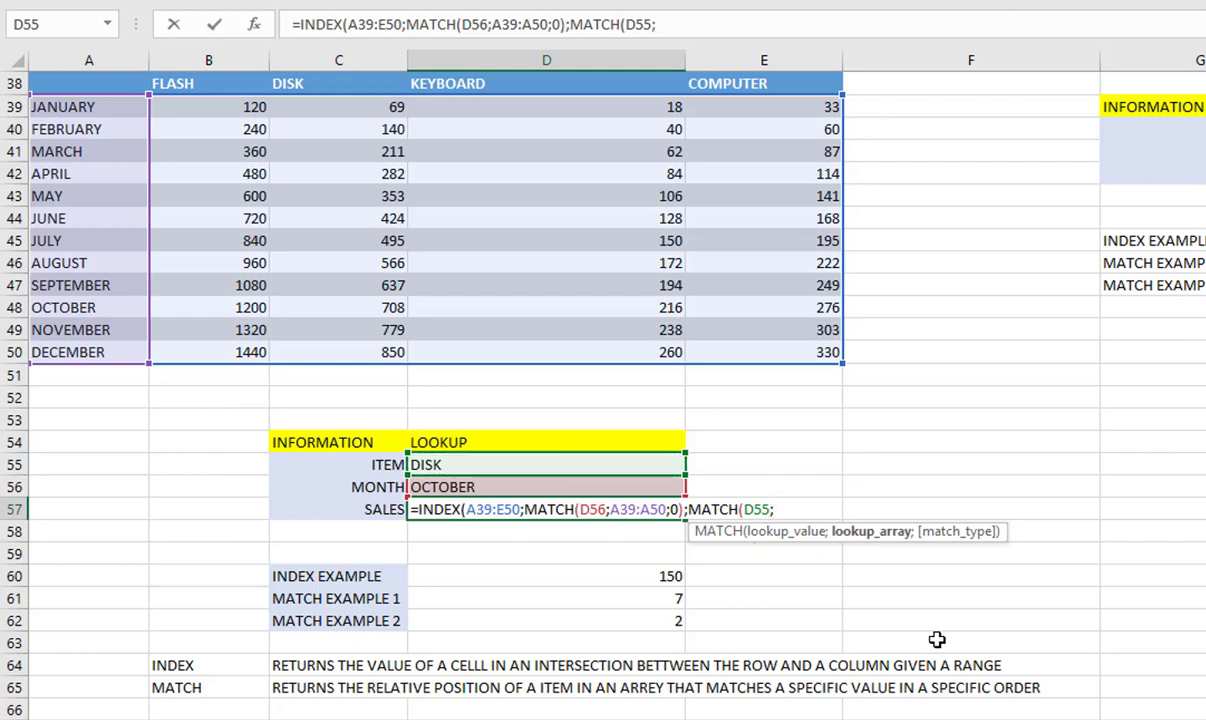
{"action": "left_click", "coordinate": [187, 76]}
{"action": "left_click_drag", "start_coordinate": [187, 76], "coordinate": [833, 87]}
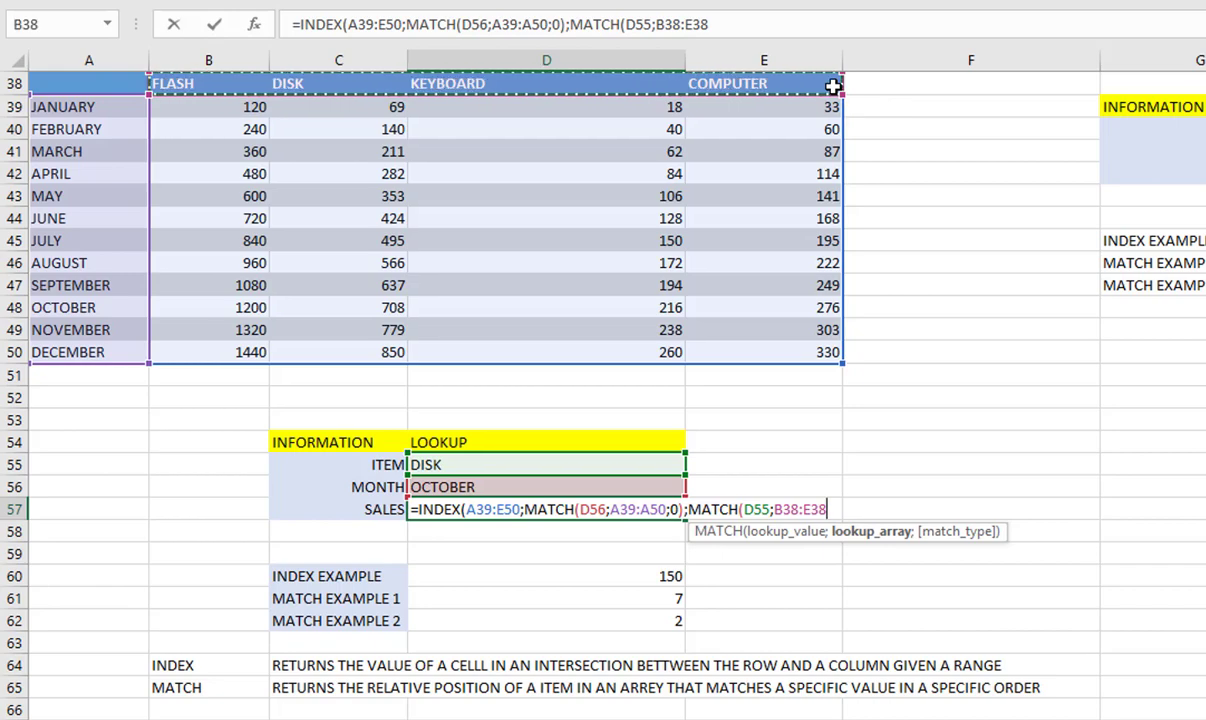
{"action": "type", "text": ";0"}
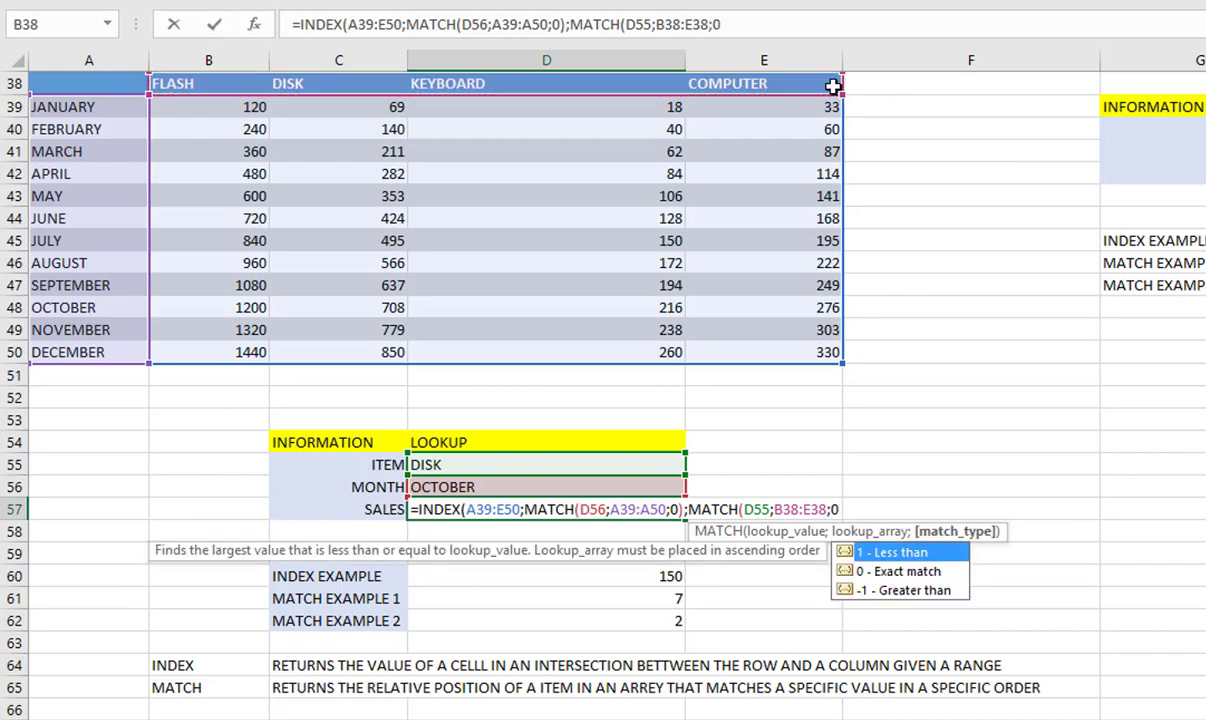
{"action": "type", "text": ")"}
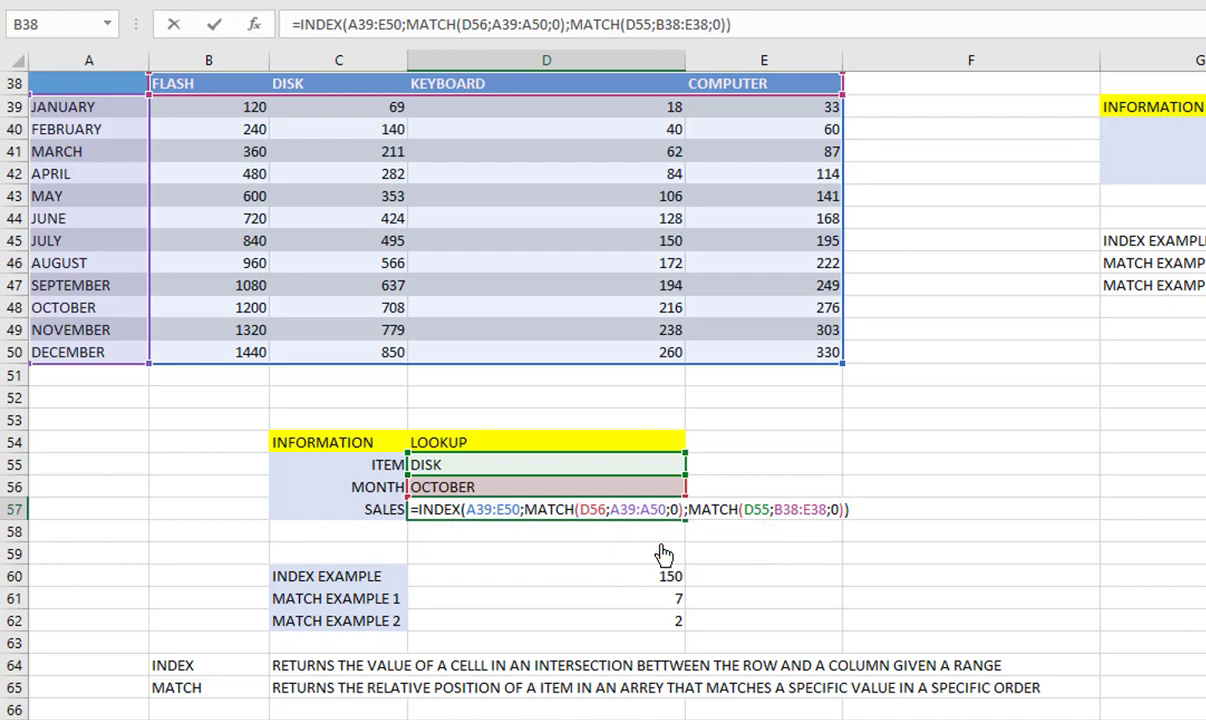
{"action": "key", "text": "Return"}
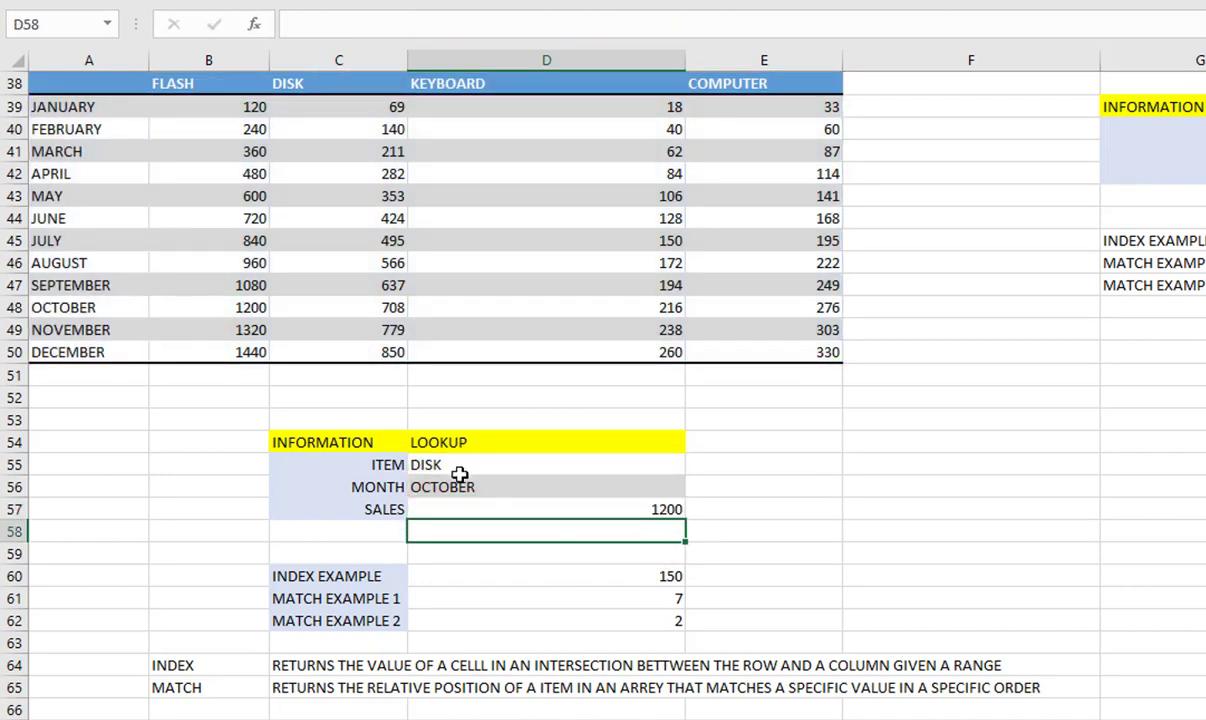
Step: Check the SALES result in D57 against the table cell where the OCTOBER row meets the DISK column
{"action": "left_click", "coordinate": [505, 480]}
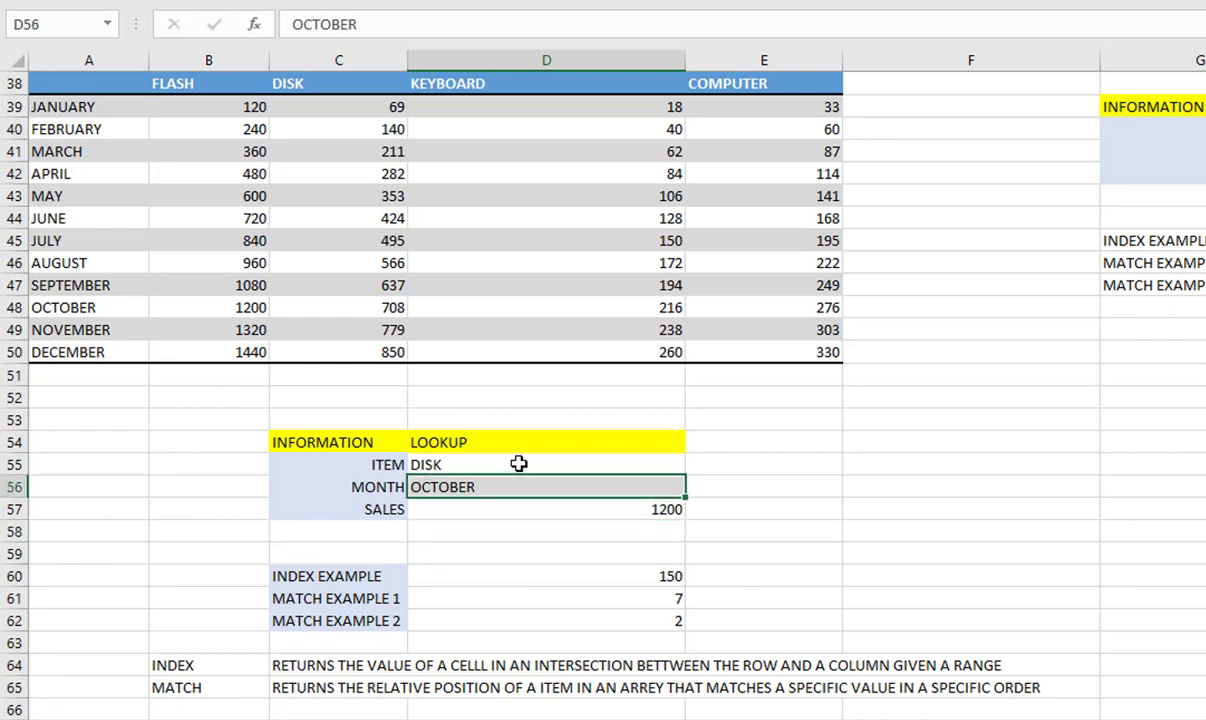
{"action": "left_click", "coordinate": [518, 463]}
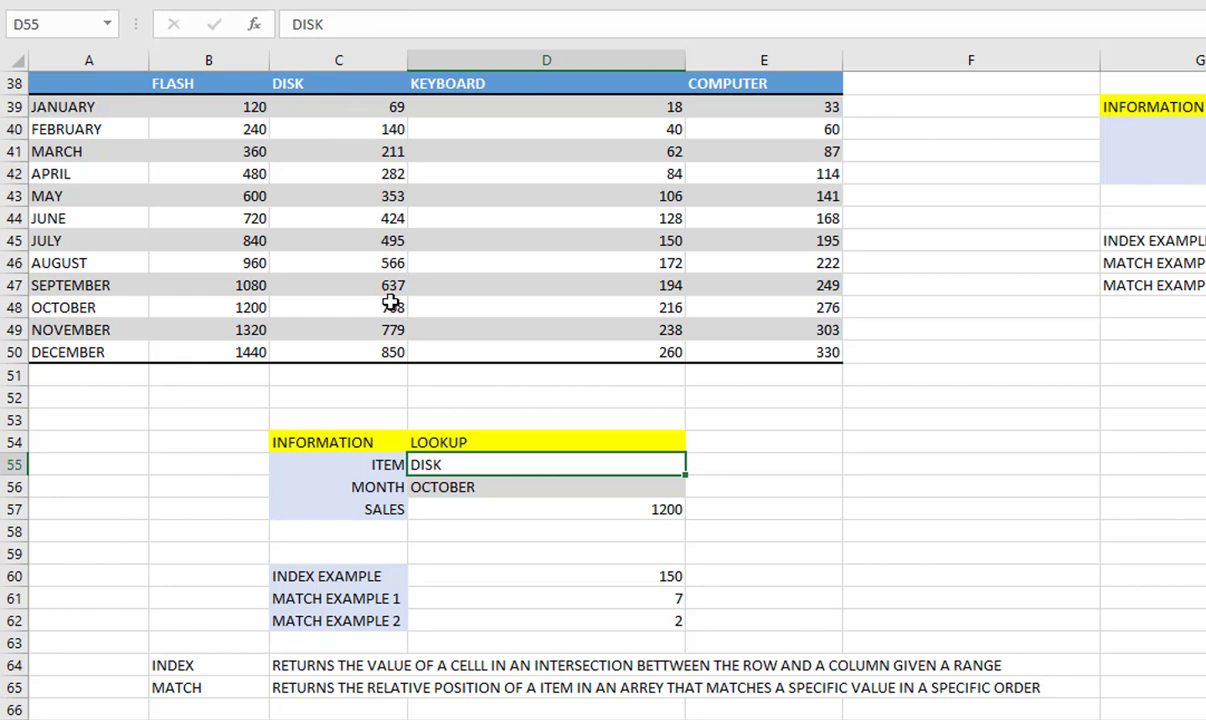
{"action": "key", "text": "Down"}
{"action": "key", "text": "Down"}
{"action": "key", "text": "Down"}
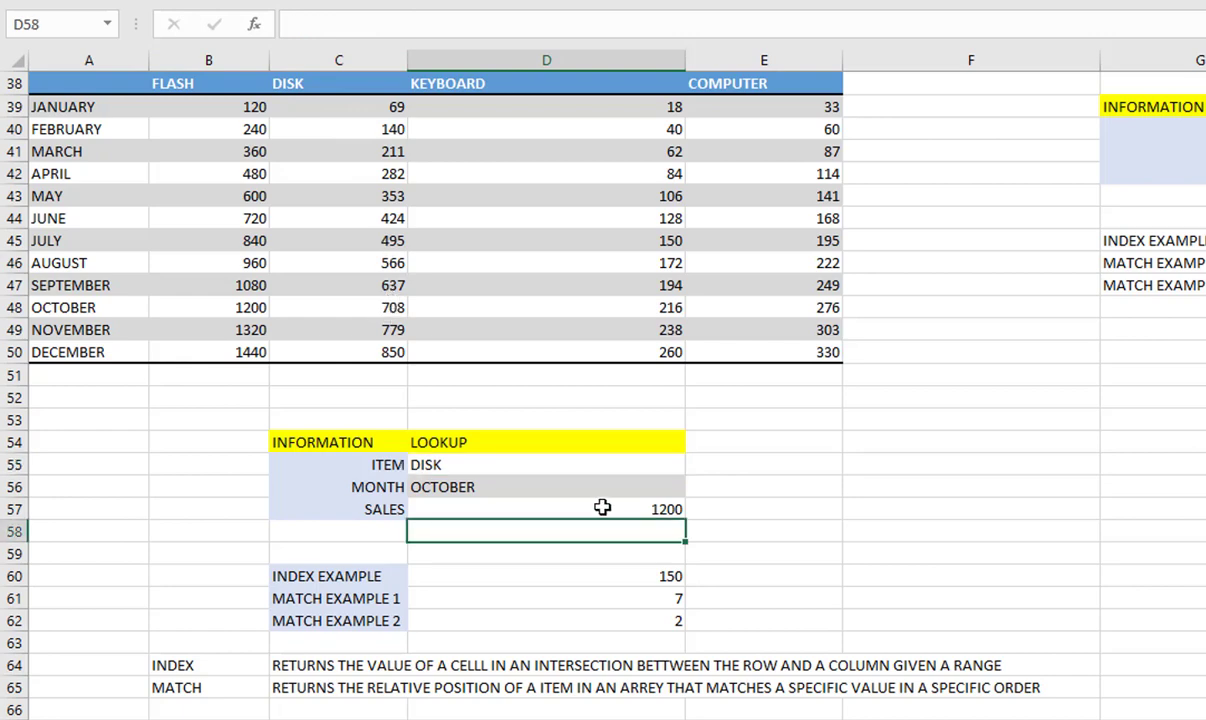
{"action": "left_click", "coordinate": [47, 300]}
{"action": "left_click", "coordinate": [14, 305]}
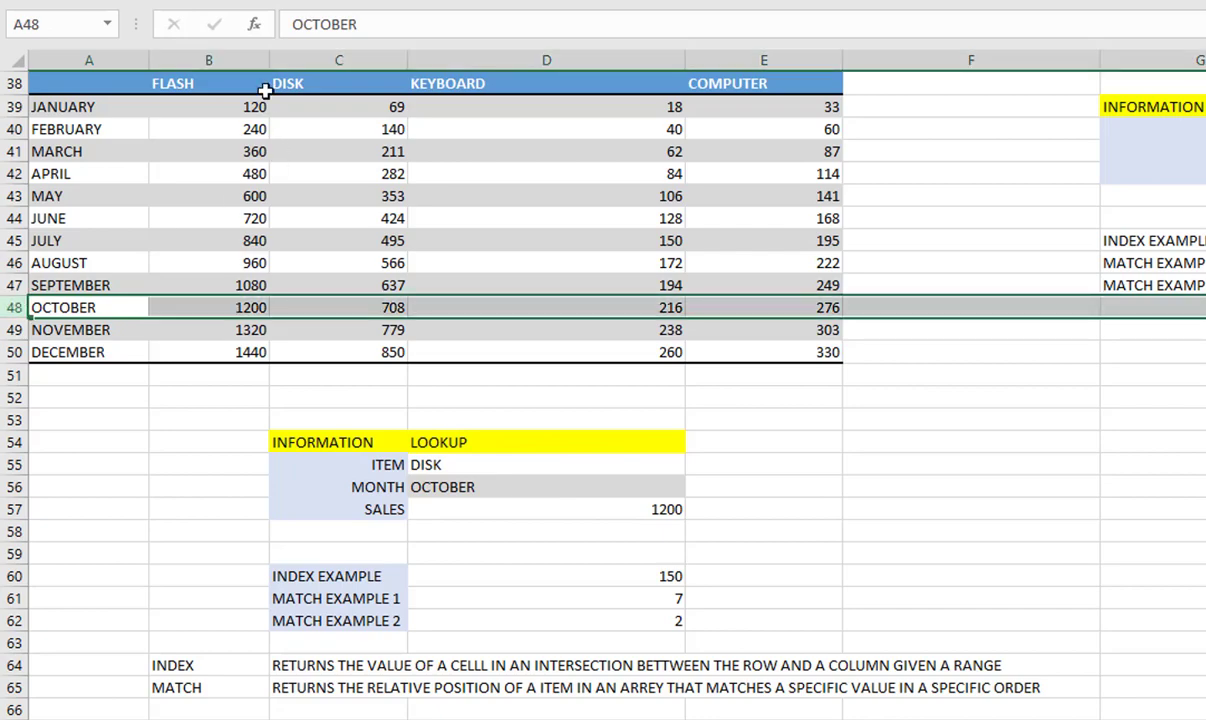
{"action": "left_click", "coordinate": [313, 64], "text": "shift"}
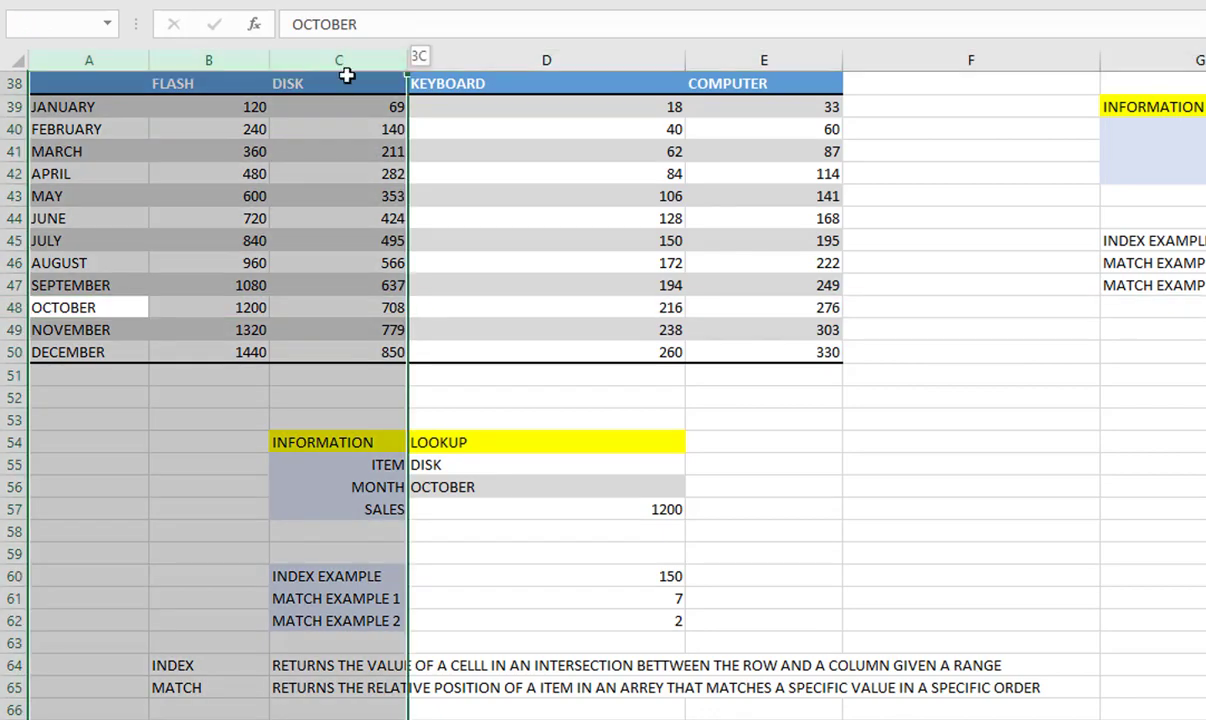
{"action": "left_click", "coordinate": [345, 300]}
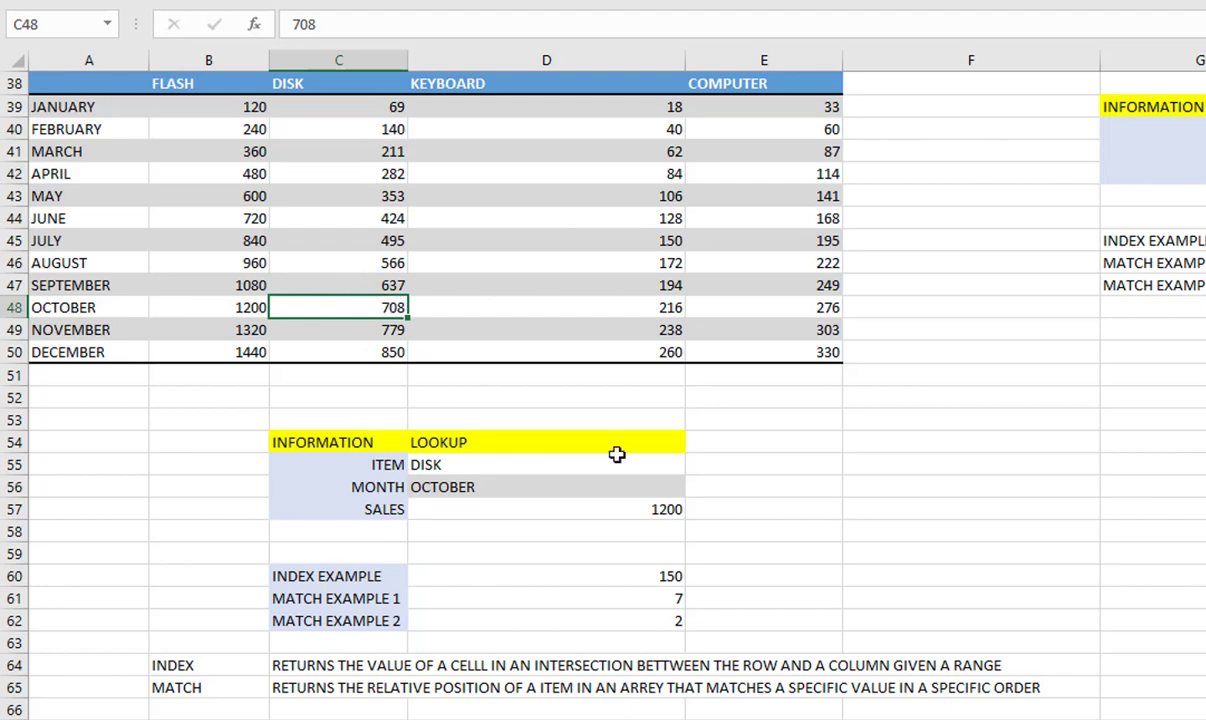
Step: Correct the INDEX array in the D57 formula to B39:E50 so it excludes the month names column
{"action": "double_click", "coordinate": [641, 509]}
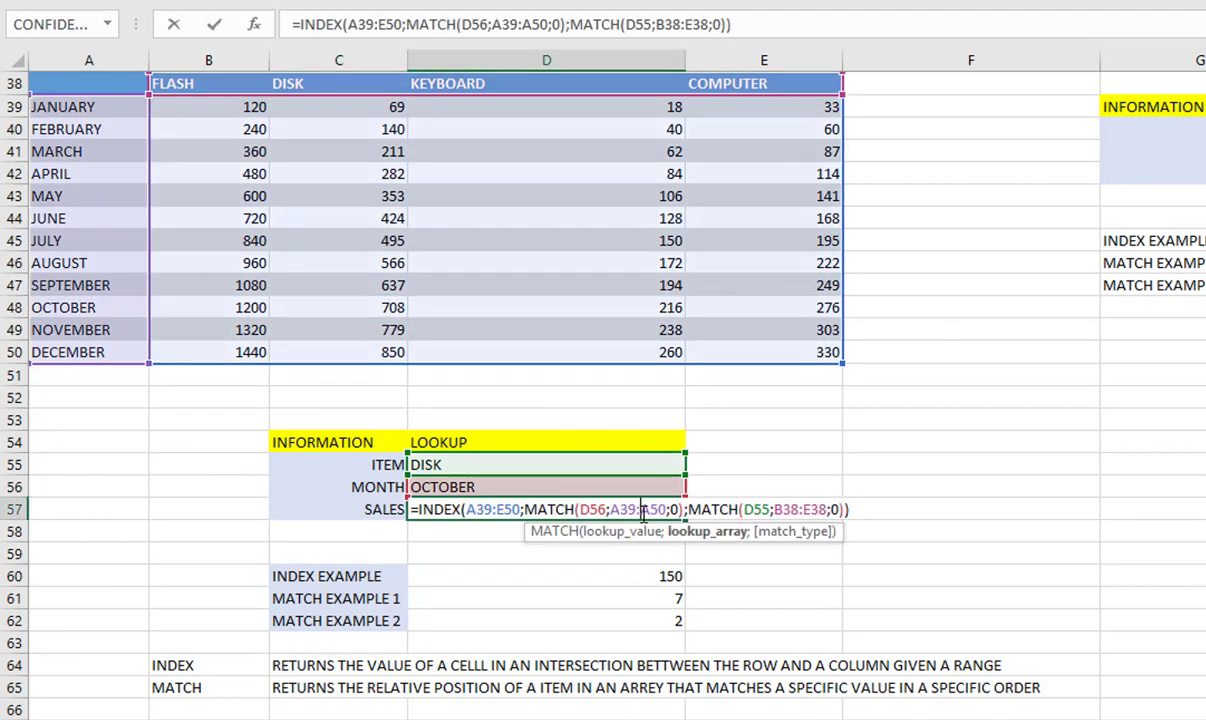
{"action": "left_click", "coordinate": [491, 511]}
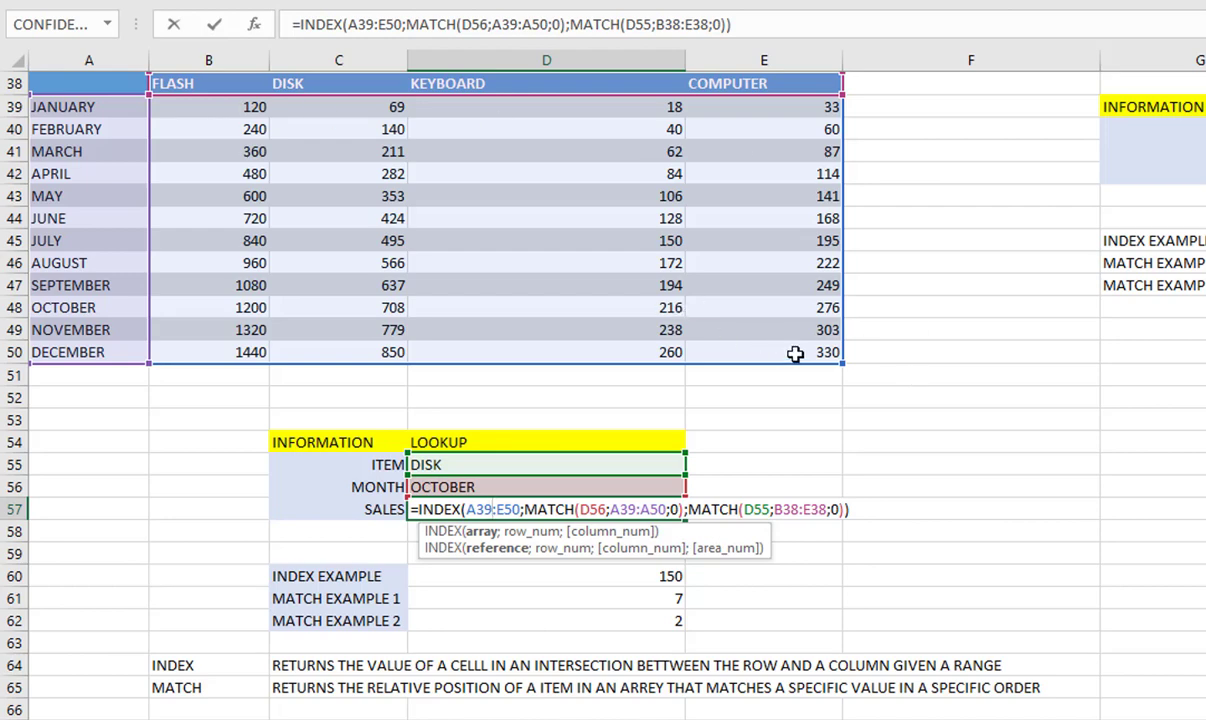
{"action": "left_click", "coordinate": [475, 508]}
{"action": "key", "text": "BackSpace"}
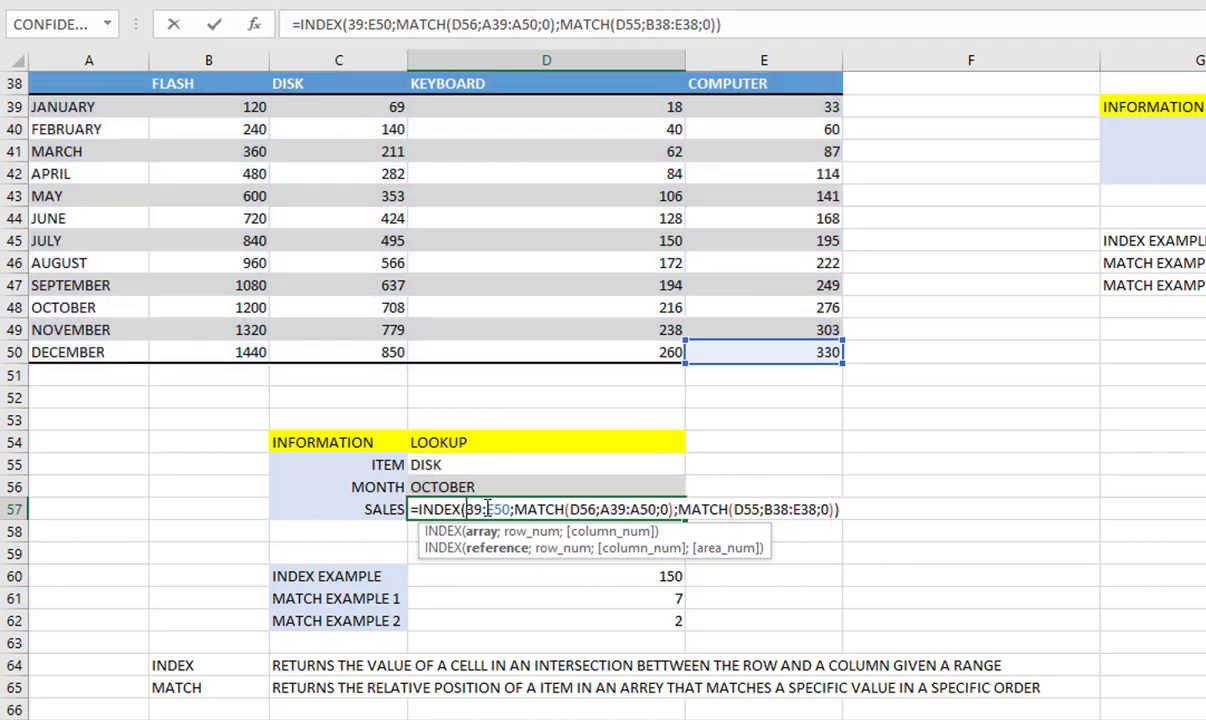
{"action": "type", "text": "B"}
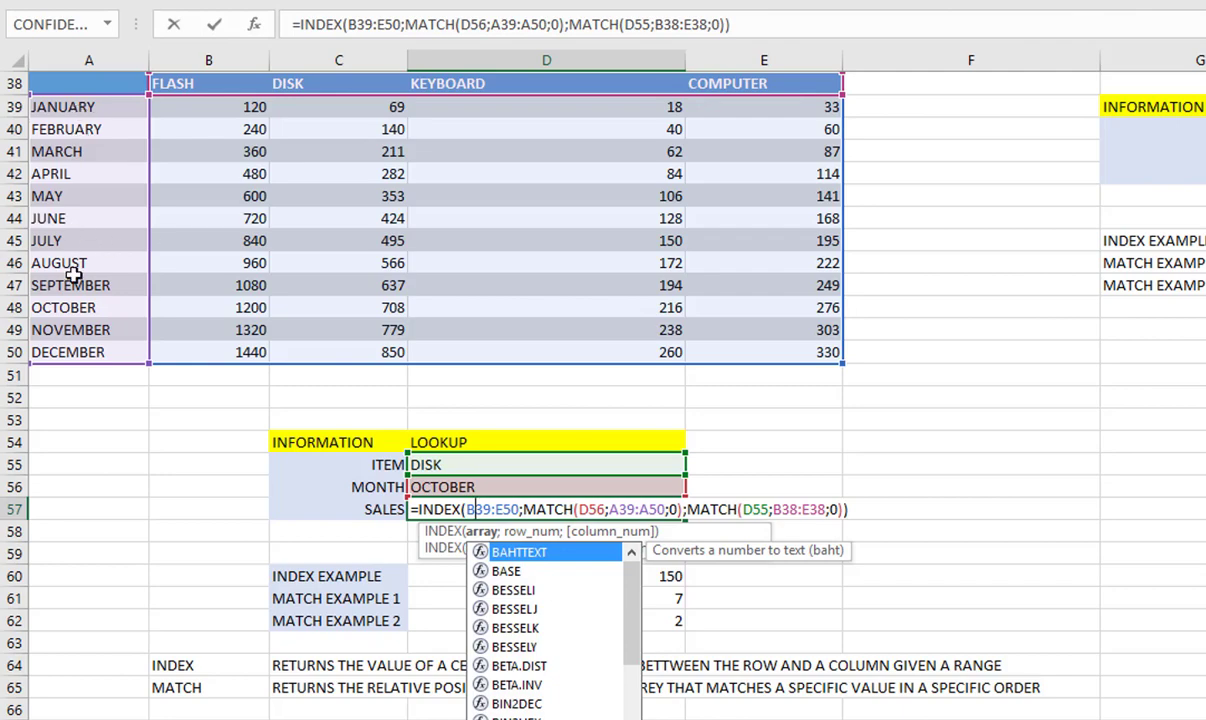
{"action": "key", "text": "Return"}
{"action": "key", "text": "Down"}
{"action": "key", "text": "Down"}
{"action": "key", "text": "Down"}
{"action": "left_click", "coordinate": [618, 526]}
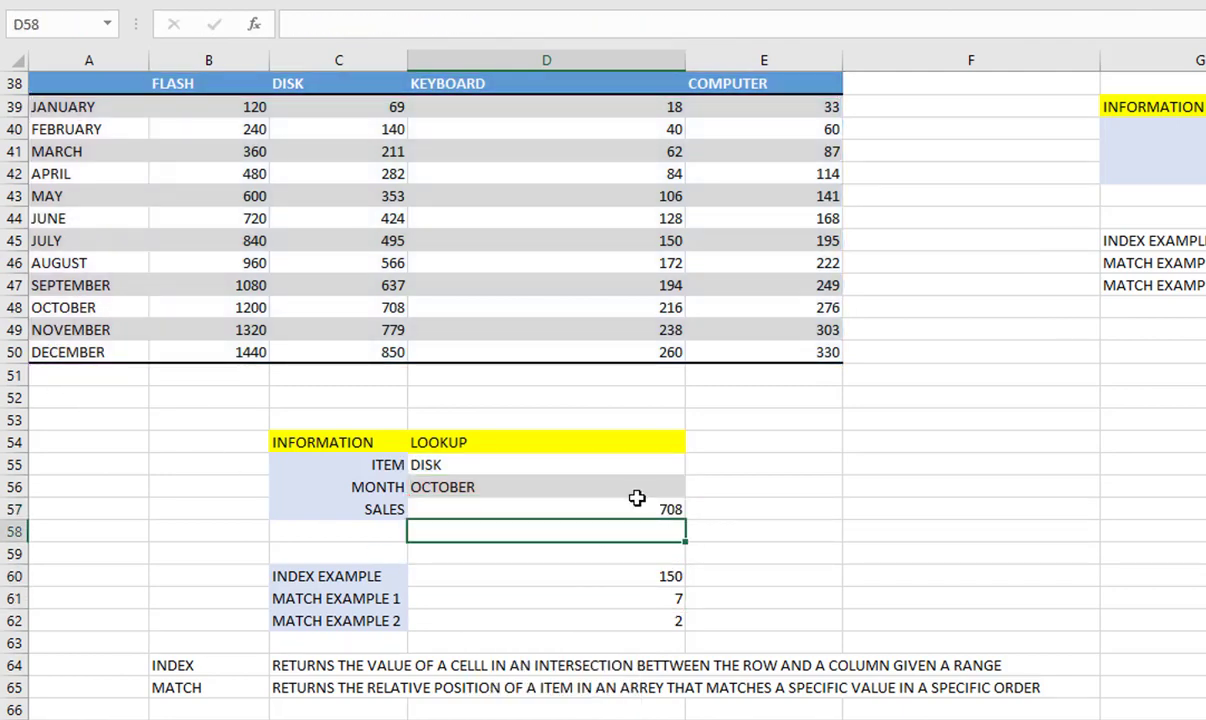
Step: Compare the corrected SALES formula's result in D57 with the DISK figure for OCTOBER in C48
{"action": "left_click", "coordinate": [638, 506]}
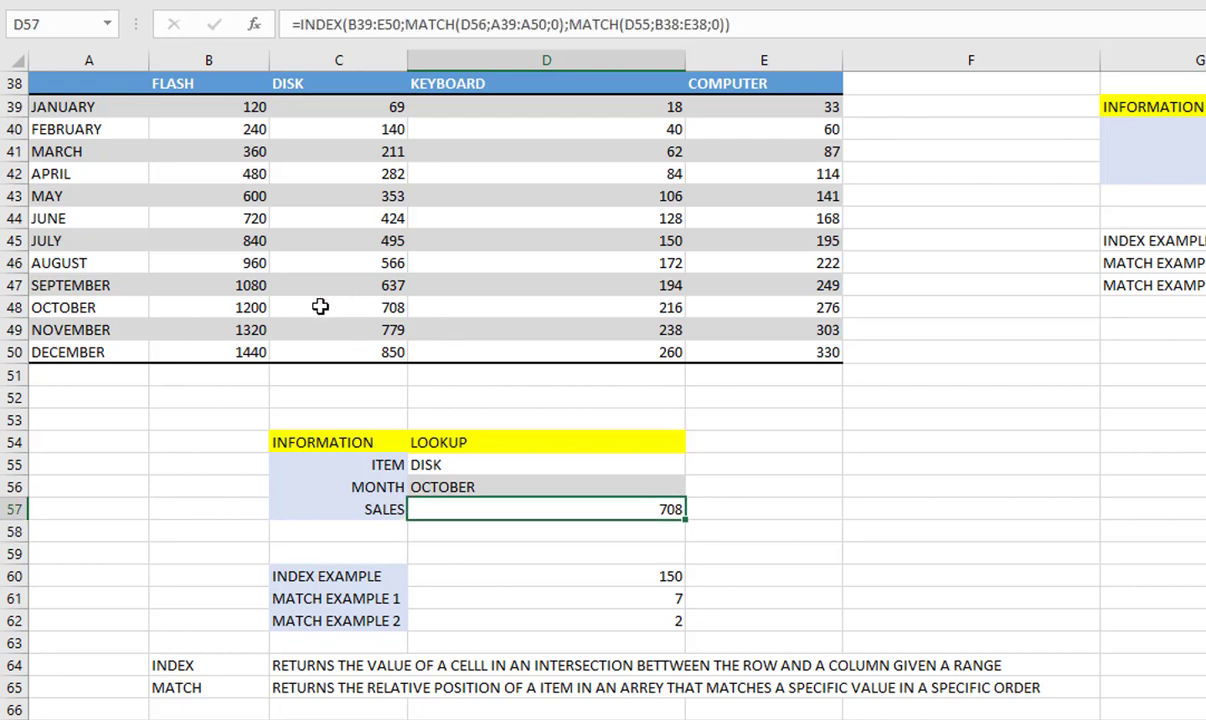
{"action": "left_click", "coordinate": [345, 84]}
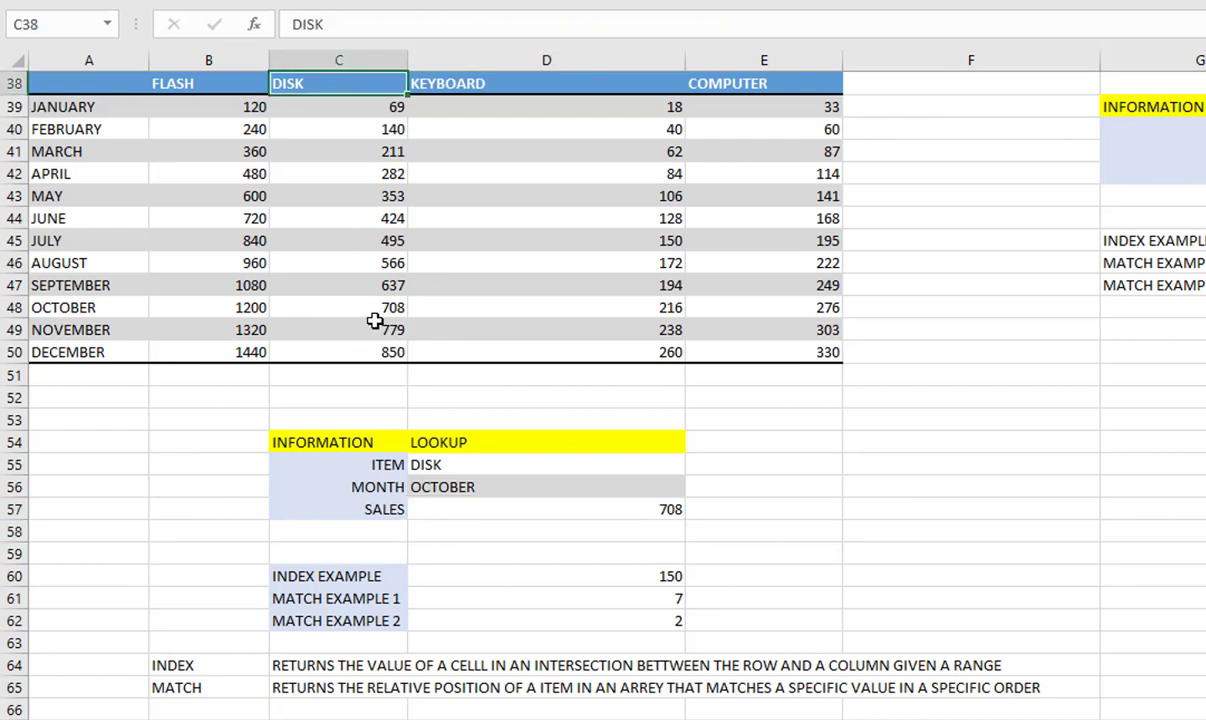
{"action": "left_click", "coordinate": [371, 307]}
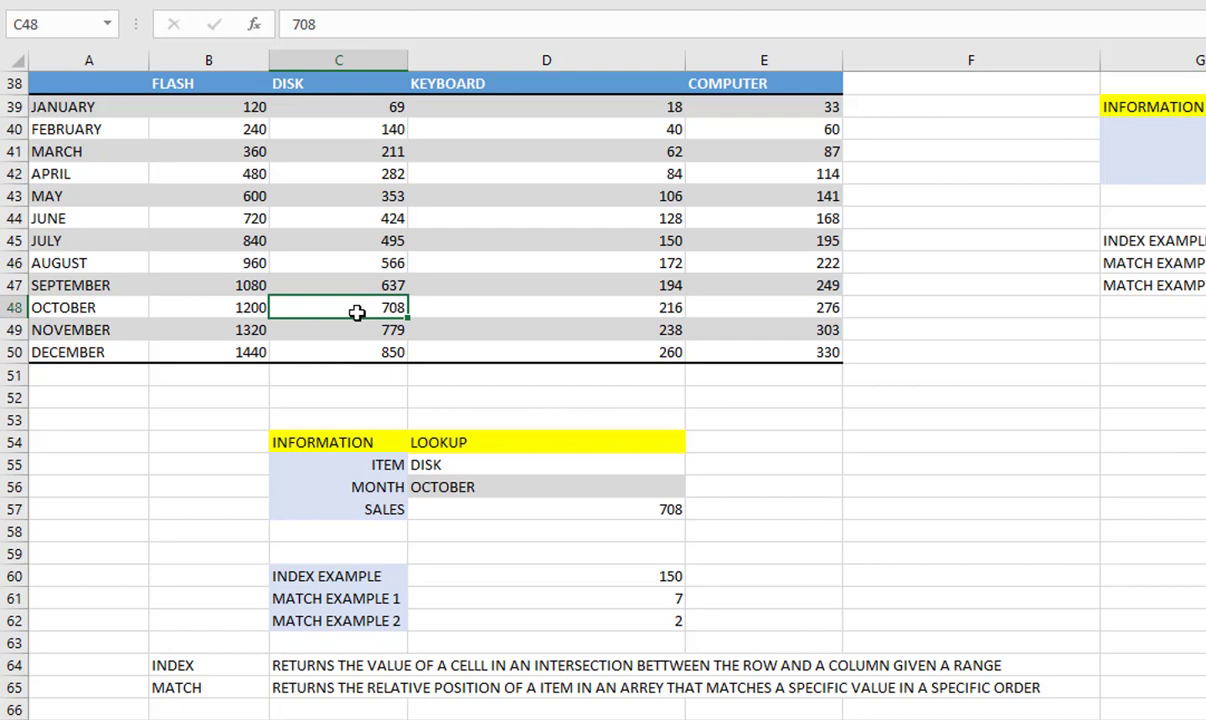
Step: Set the lookup ITEM in D55 to FLASH and check the SALES result against the OCTOBER figure in B48
{"action": "left_click", "coordinate": [498, 465]}
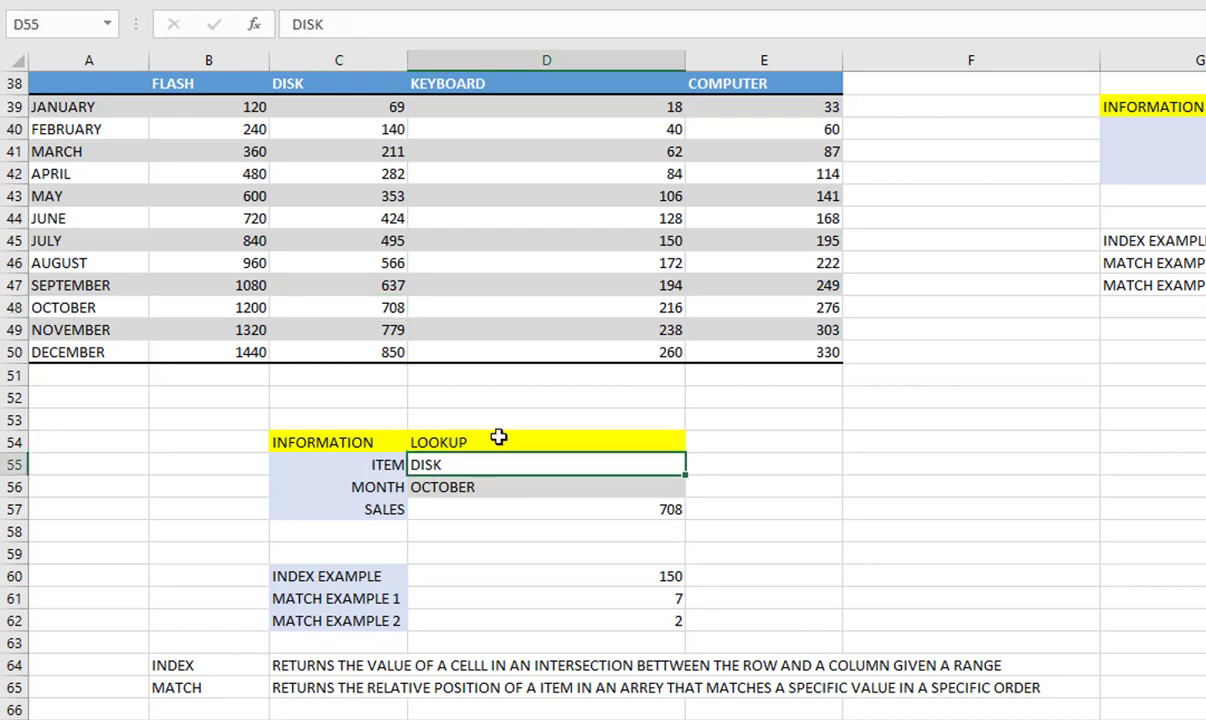
{"action": "type", "text": "FLASH"}
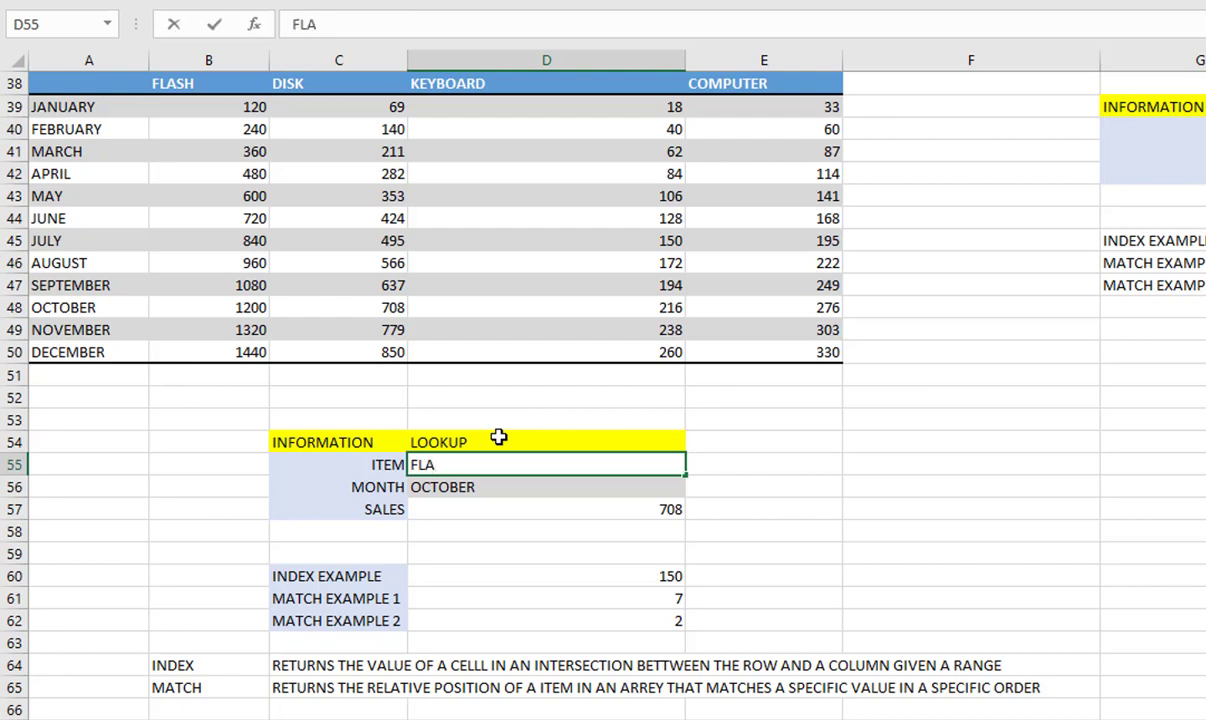
{"action": "key", "text": "Return"}
{"action": "key", "text": "Return"}
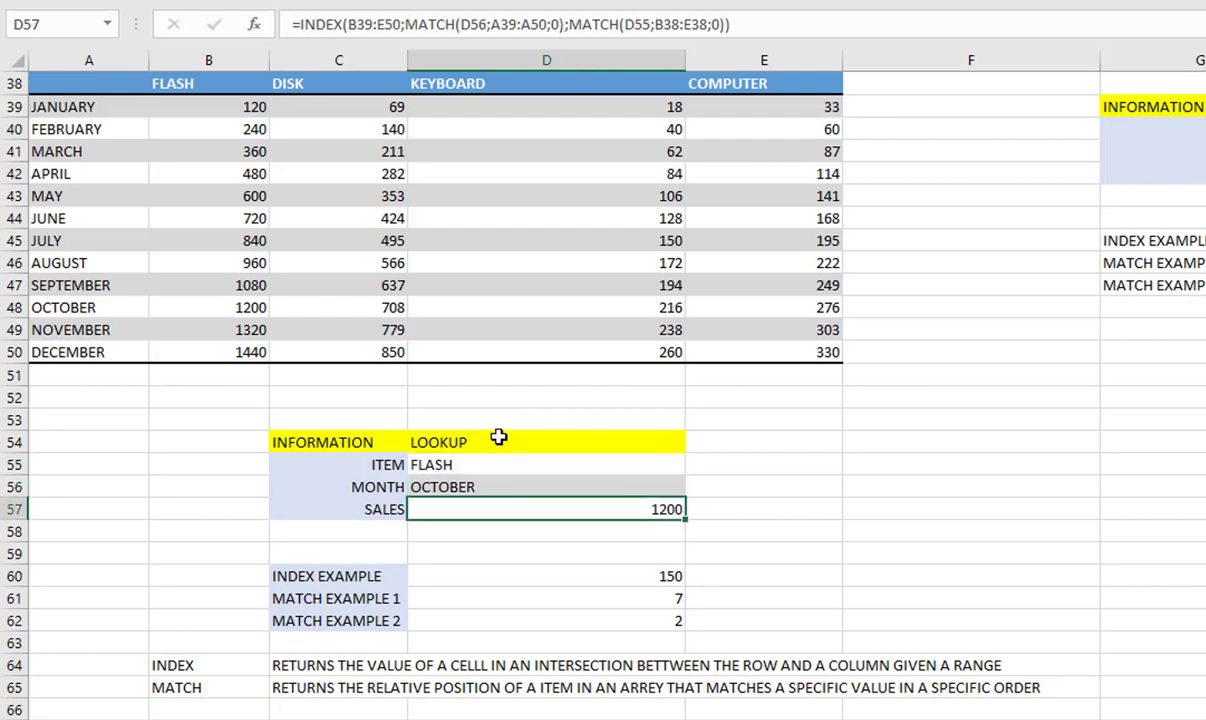
{"action": "left_click", "coordinate": [244, 306]}
Step: Set the lookup MONTH in D56 to JULY to test the INDEX and MATCH formula with another month
{"action": "left_click", "coordinate": [609, 486]}
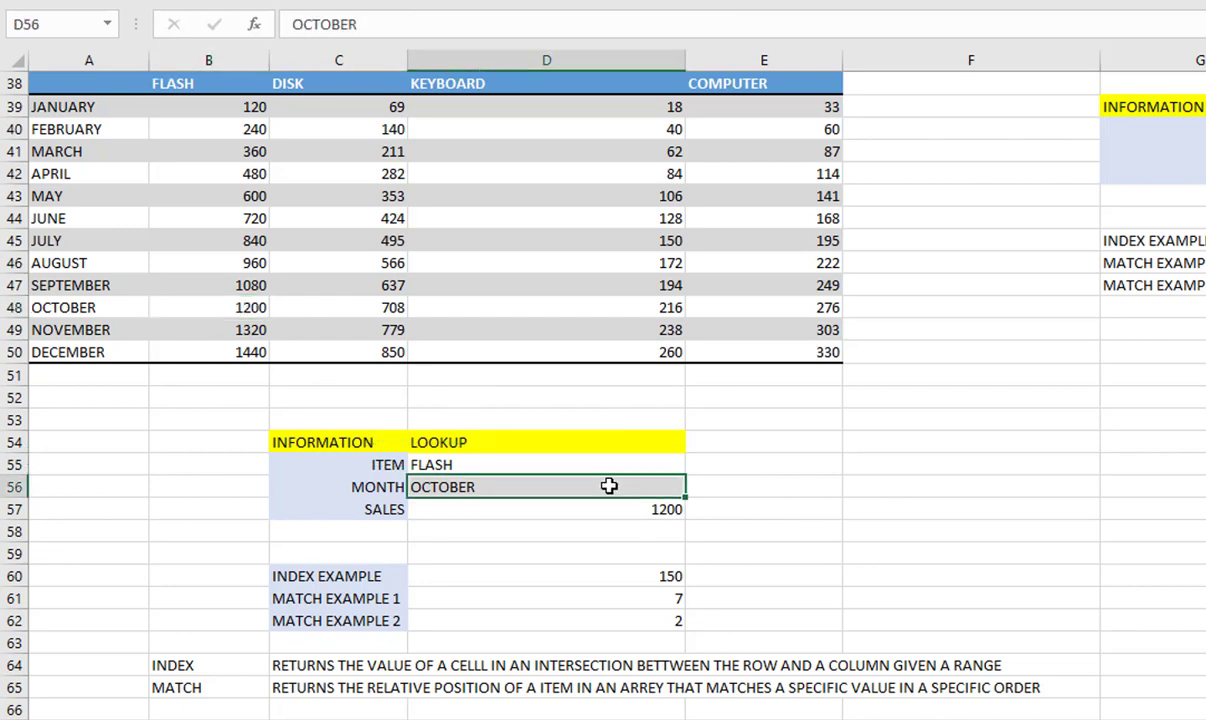
{"action": "type", "text": "JULY"}
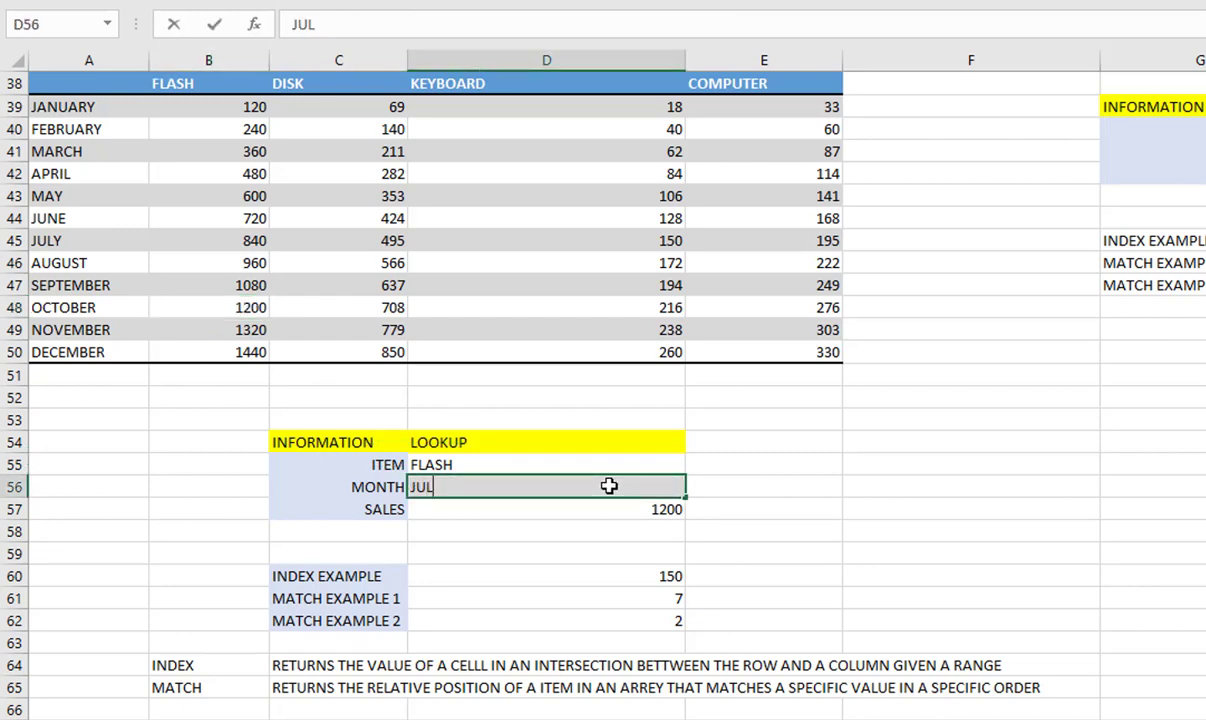
{"action": "key", "text": "Return"}
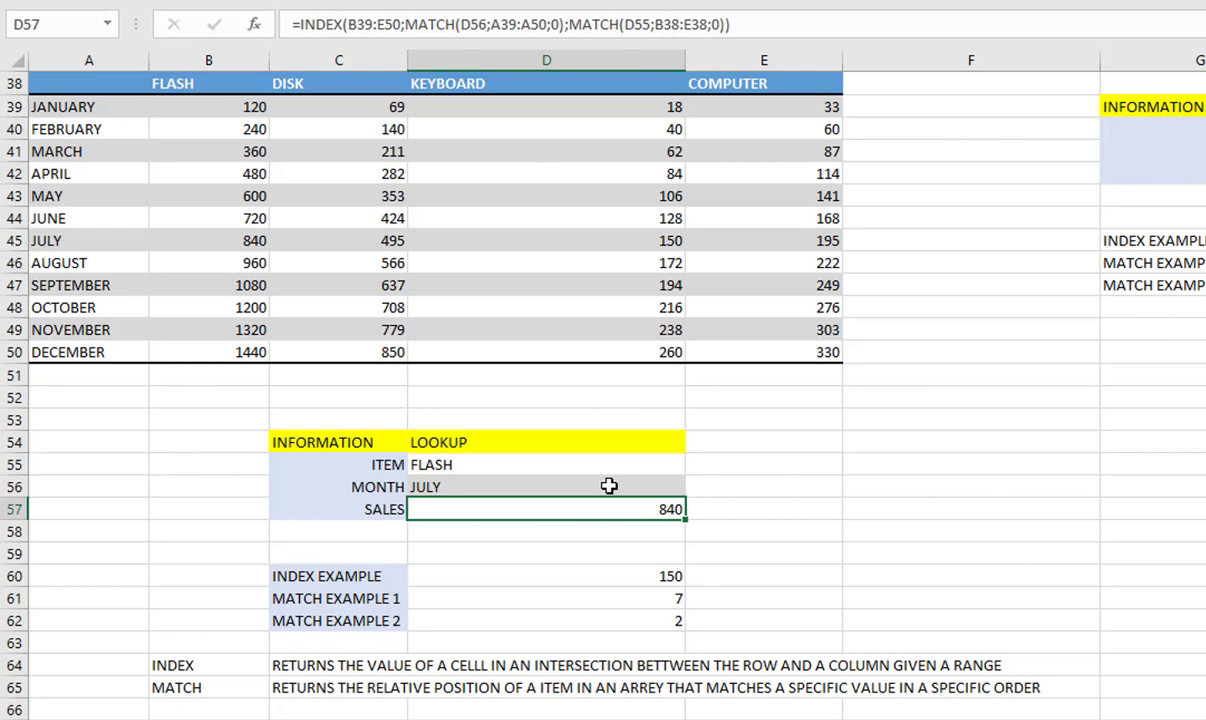
{"action": "left_click", "coordinate": [767, 483]}
Step: Choose a different customer ID from the validation list in C36 of the data validation and VLOOKUP section
{"action": "scroll", "coordinate": [789, 461], "scroll_direction": "up", "scroll_amount": 2}
{"action": "scroll", "coordinate": [789, 459], "scroll_direction": "up", "scroll_amount": 2}
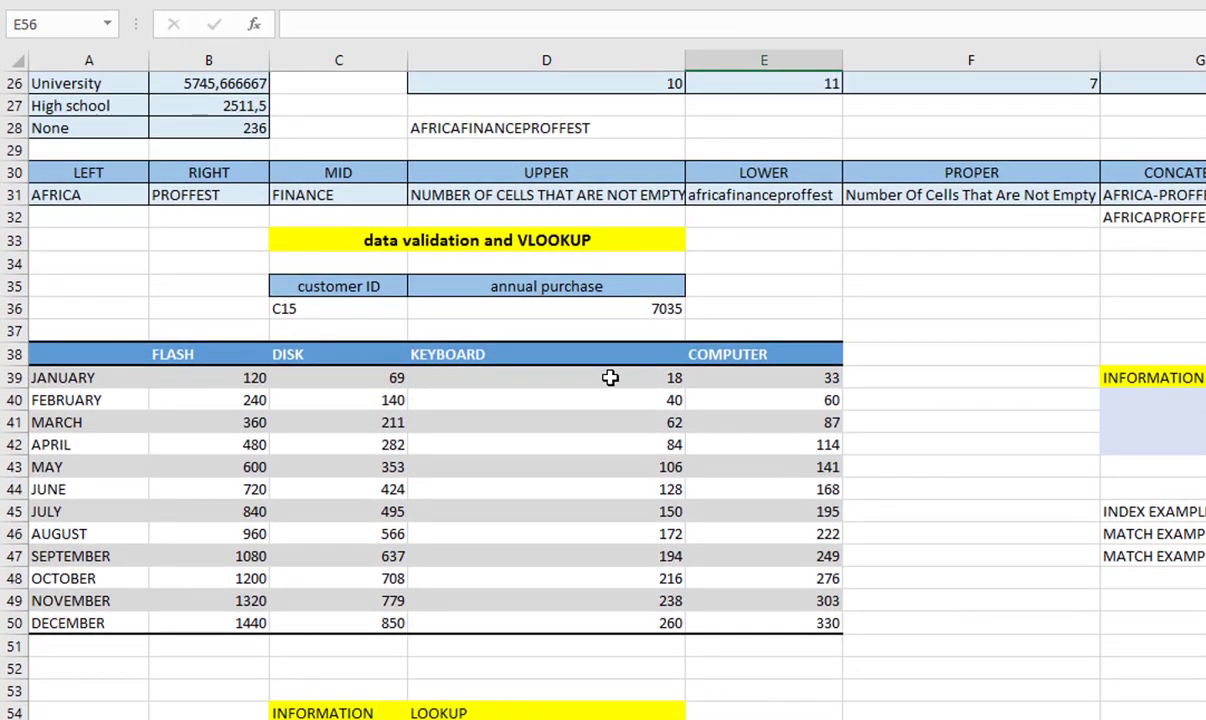
{"action": "left_click", "coordinate": [361, 308]}
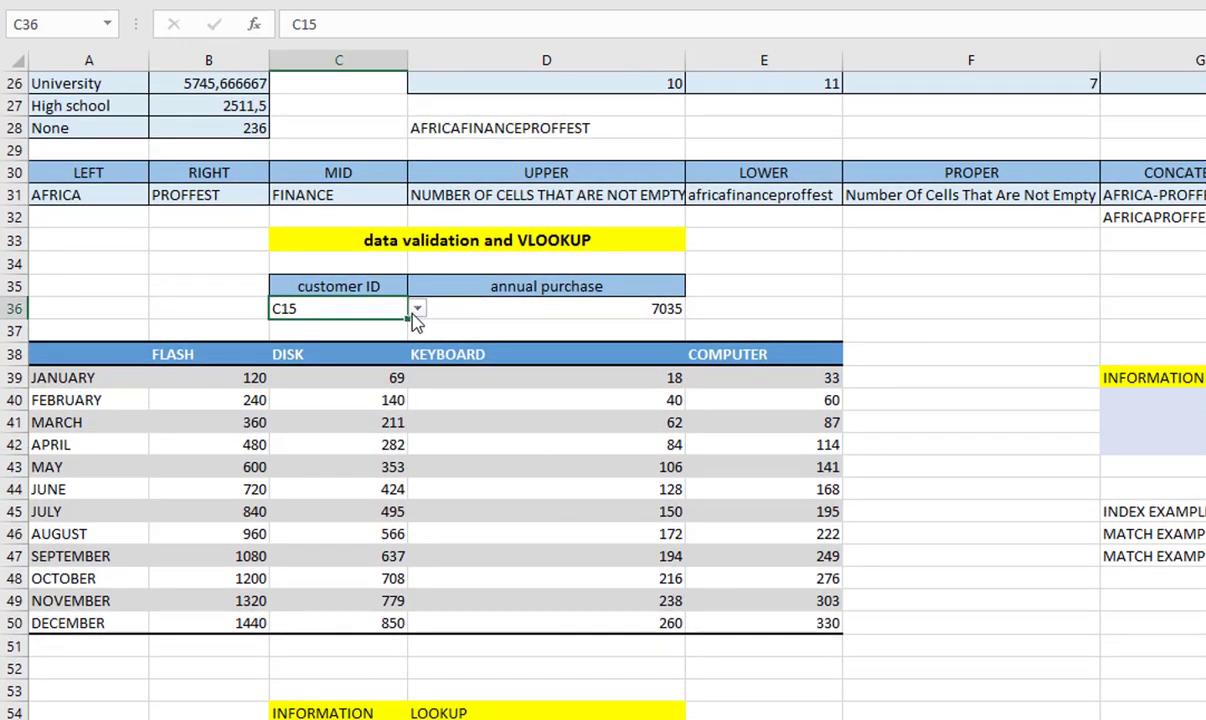
{"action": "left_click", "coordinate": [417, 309]}
{"action": "left_click", "coordinate": [380, 372]}
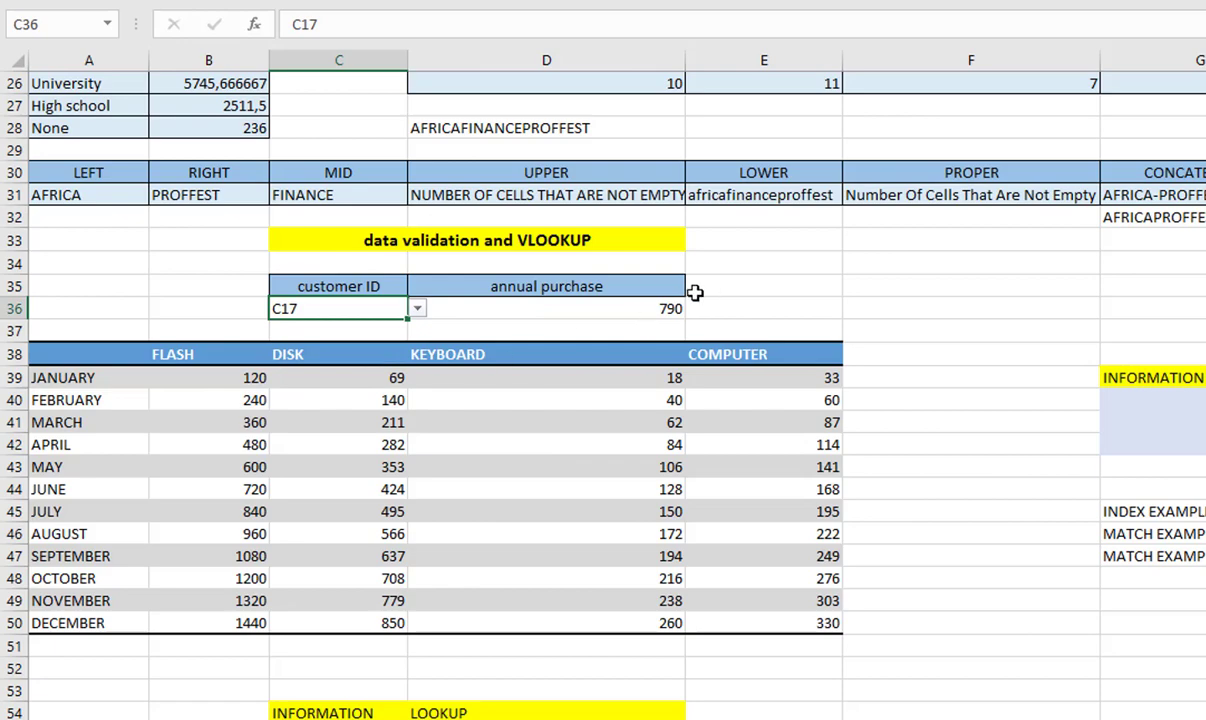
Step: Review the lookup ITEM in D55, the MONTH in D56, the sales table and the SALES formula in D57
{"action": "scroll", "coordinate": [628, 330], "scroll_direction": "down", "scroll_amount": 3}
{"action": "scroll", "coordinate": [623, 336], "scroll_direction": "down", "scroll_amount": 1}
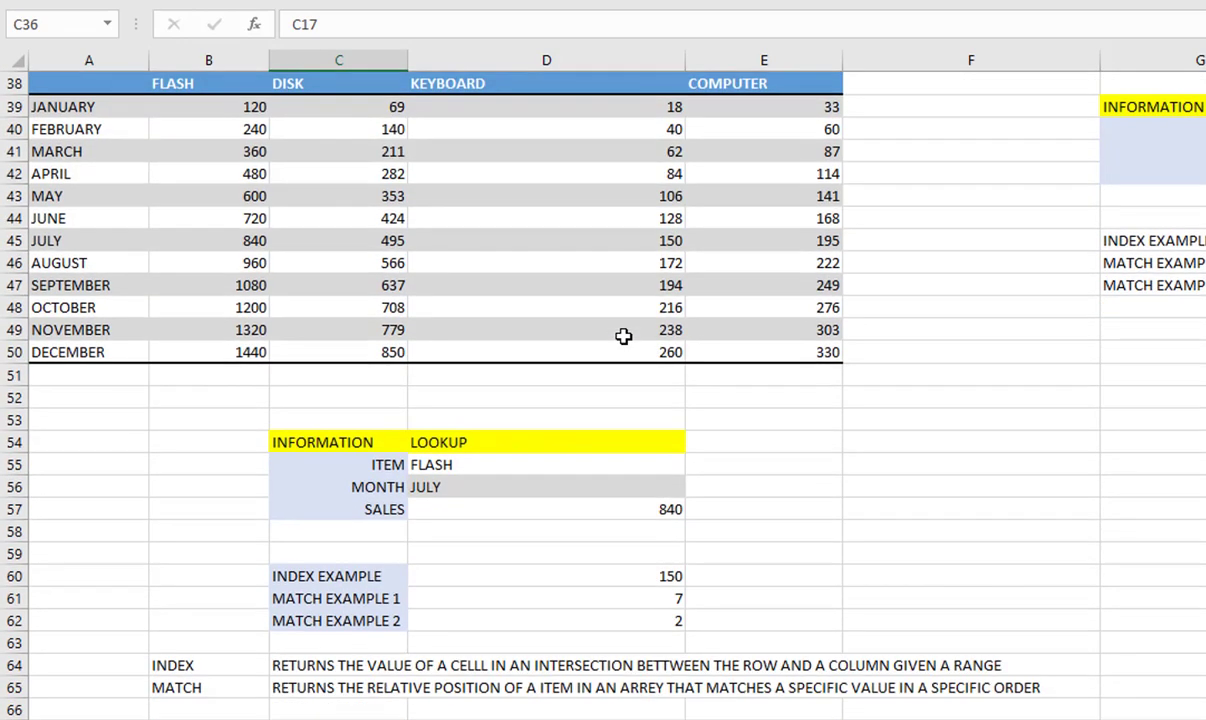
{"action": "left_click", "coordinate": [470, 466]}
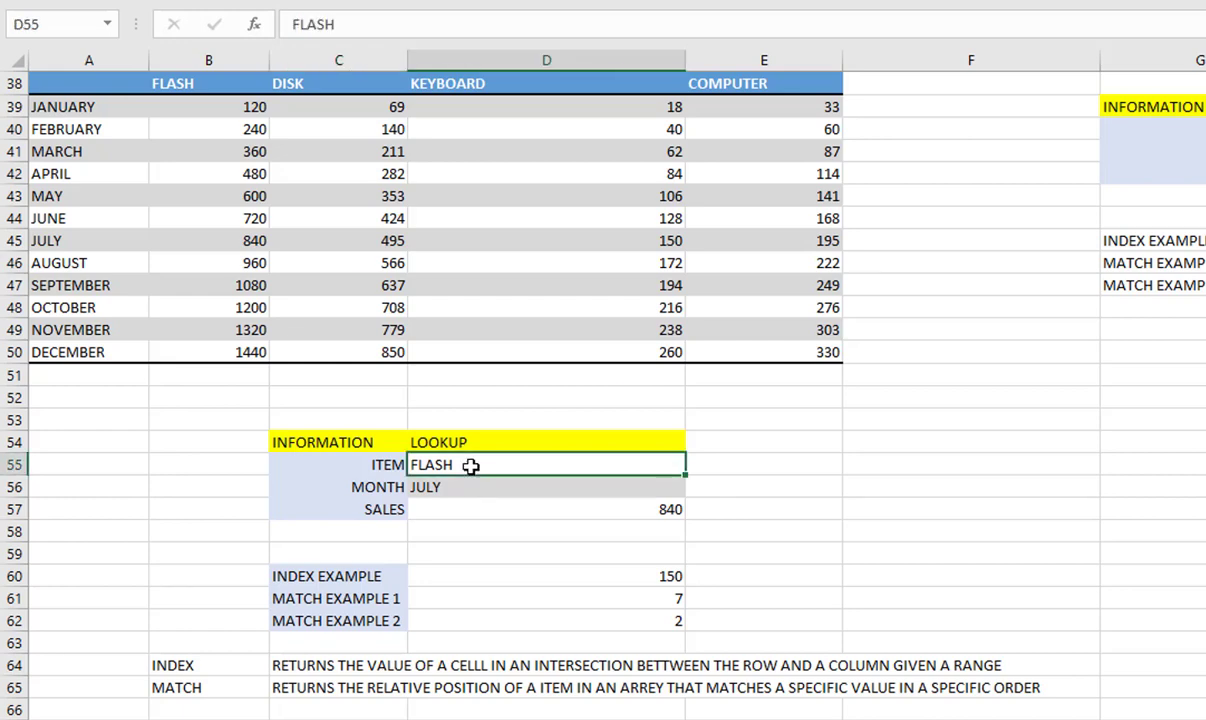
{"action": "left_click", "coordinate": [459, 493]}
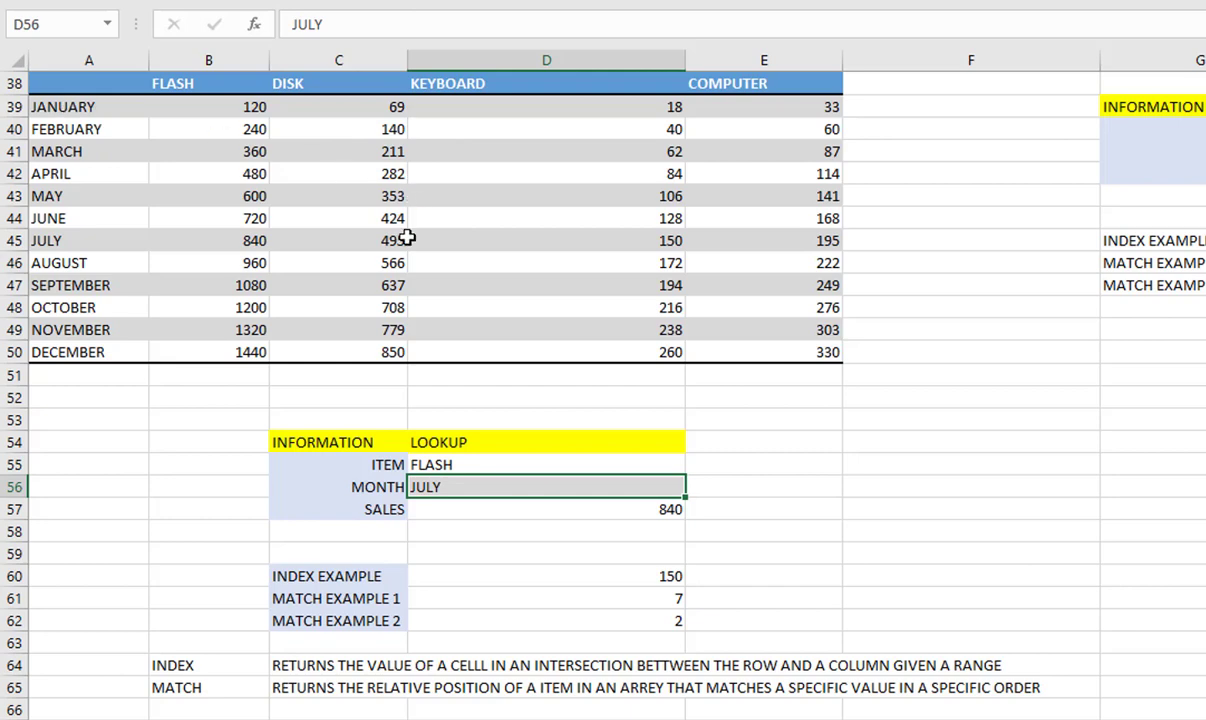
{"action": "left_click", "coordinate": [391, 285]}
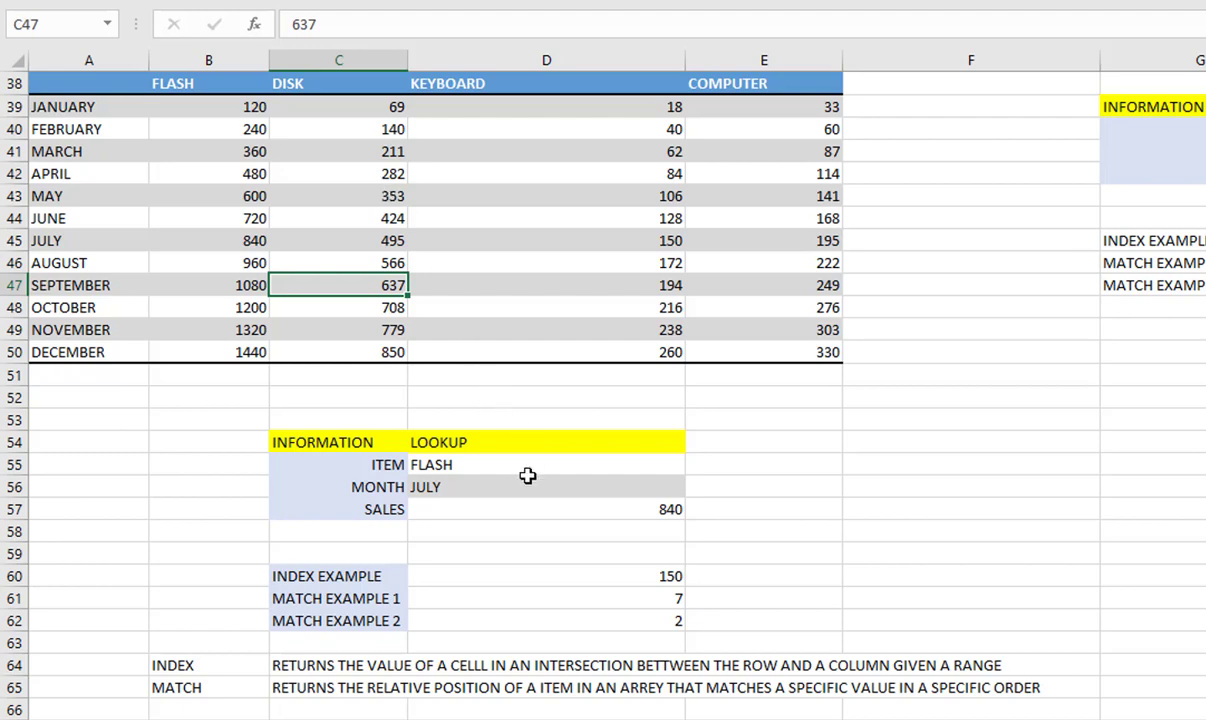
{"action": "left_click", "coordinate": [532, 505]}
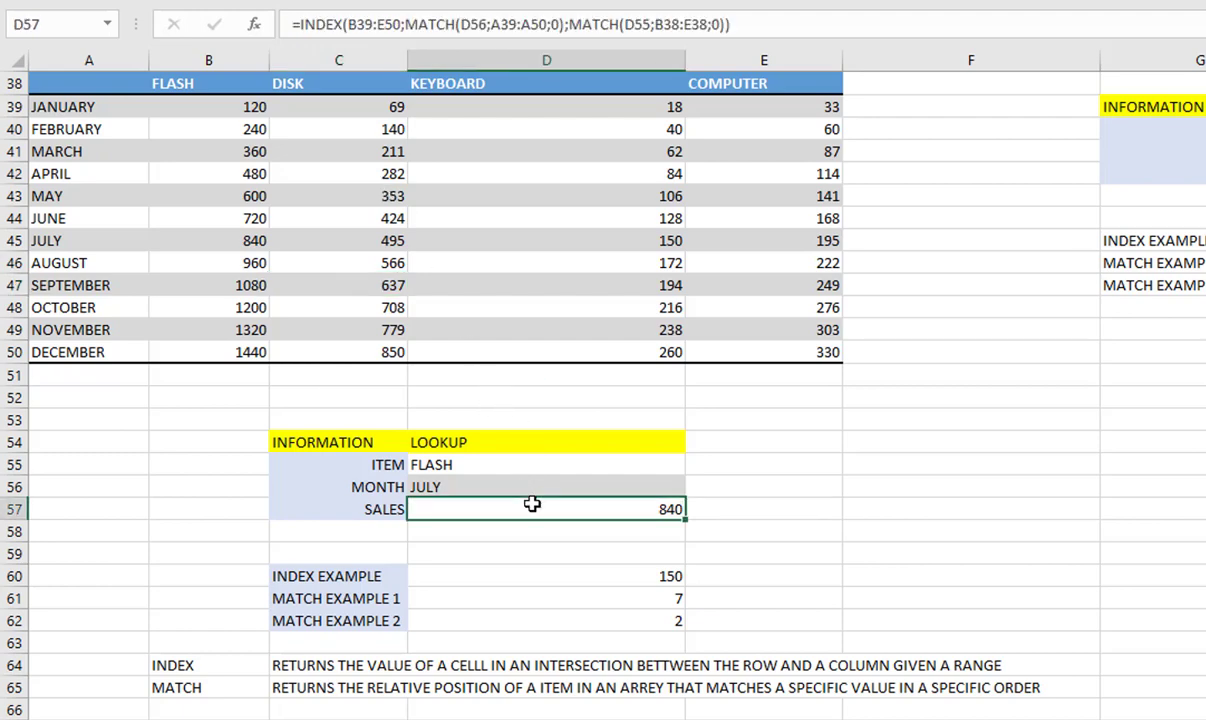